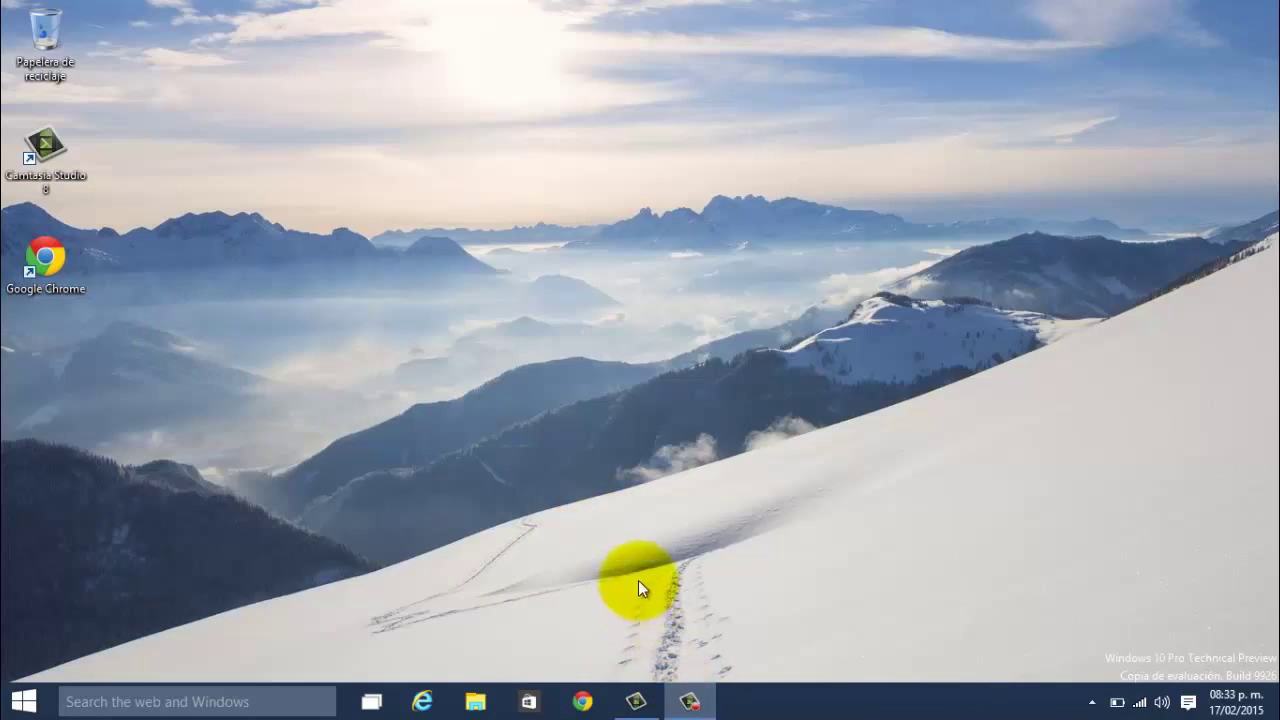
Step: Launch Google Chrome from the taskbar so it shows the new tab page
left_click(687, 697)
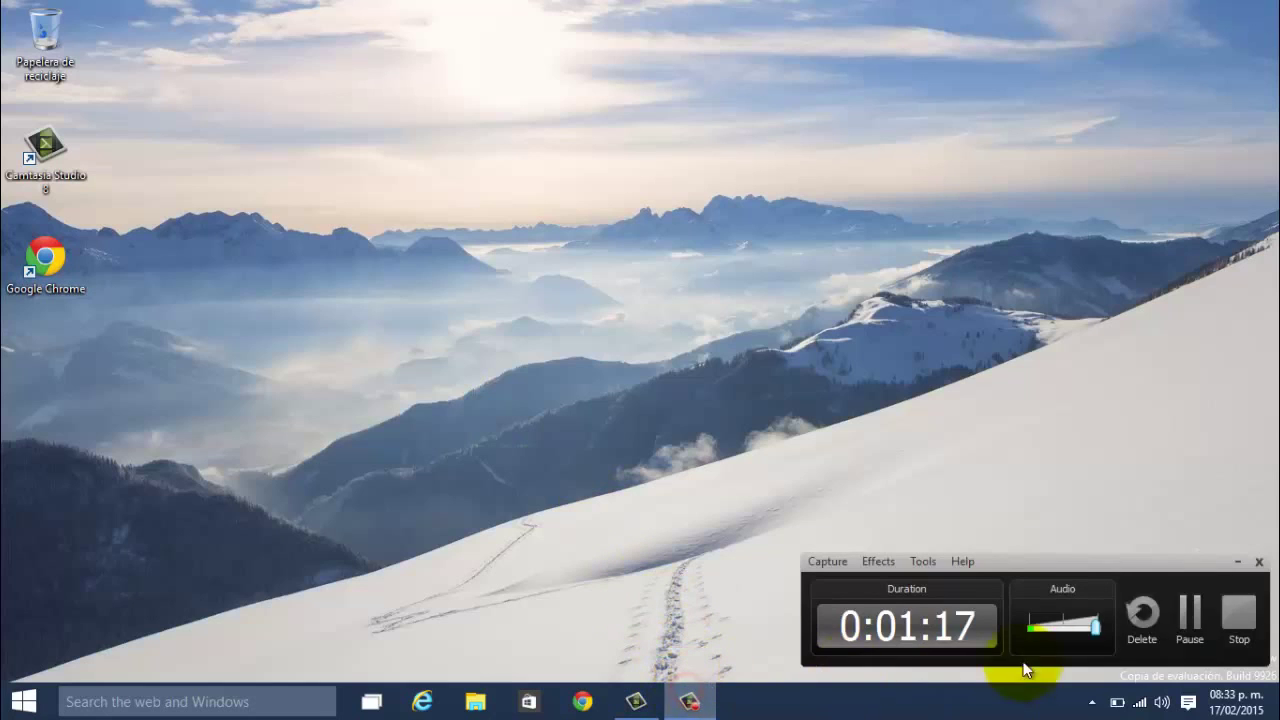
left_click(1190, 625)
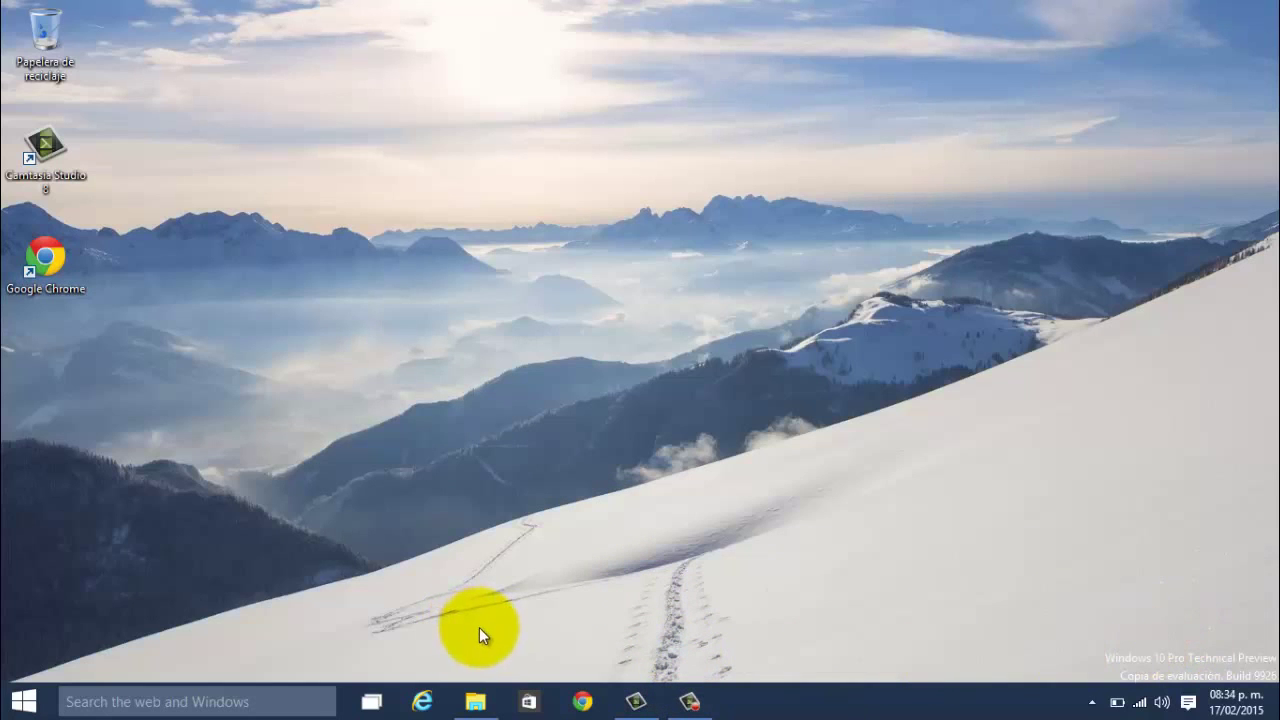
left_click(580, 703)
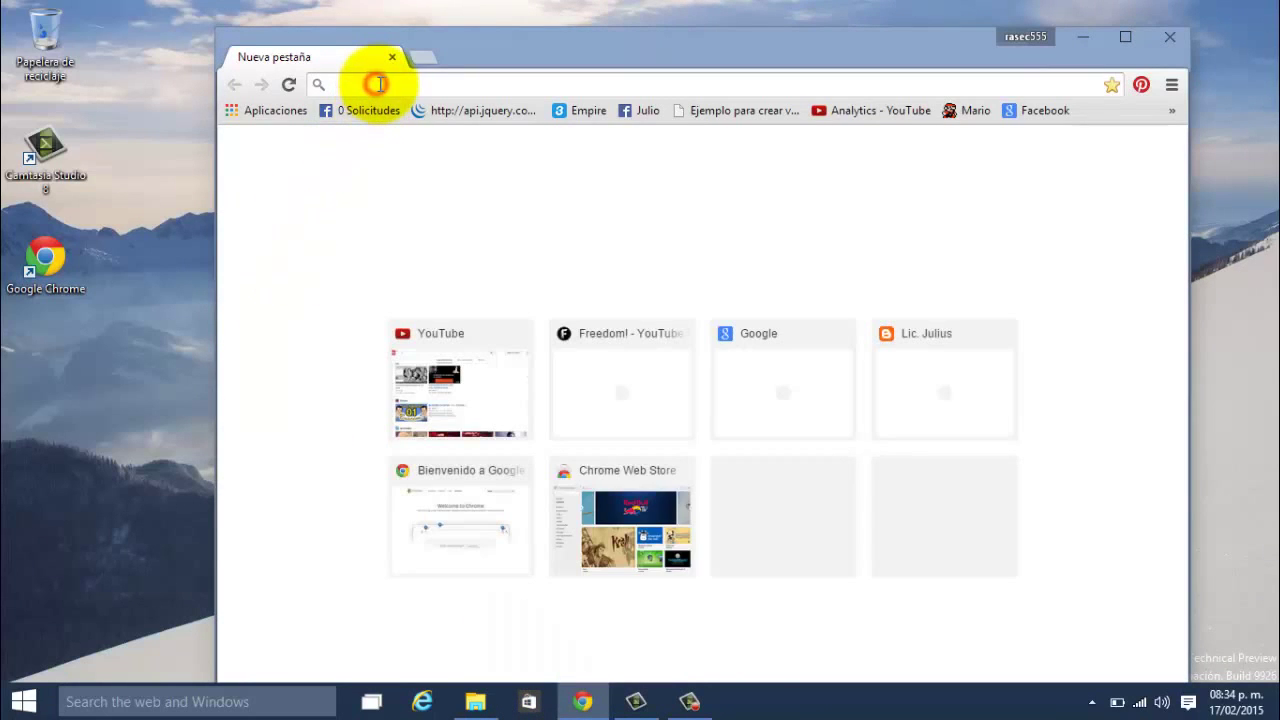
type("www.")
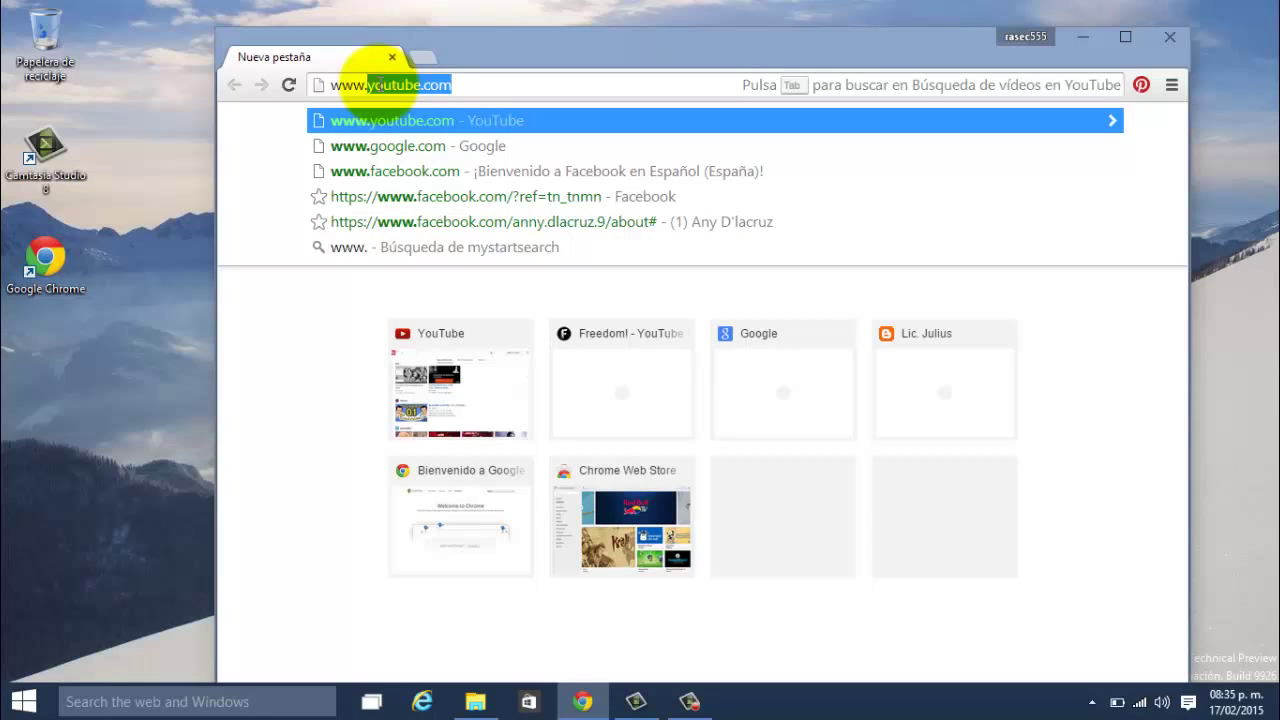
type("google.com")
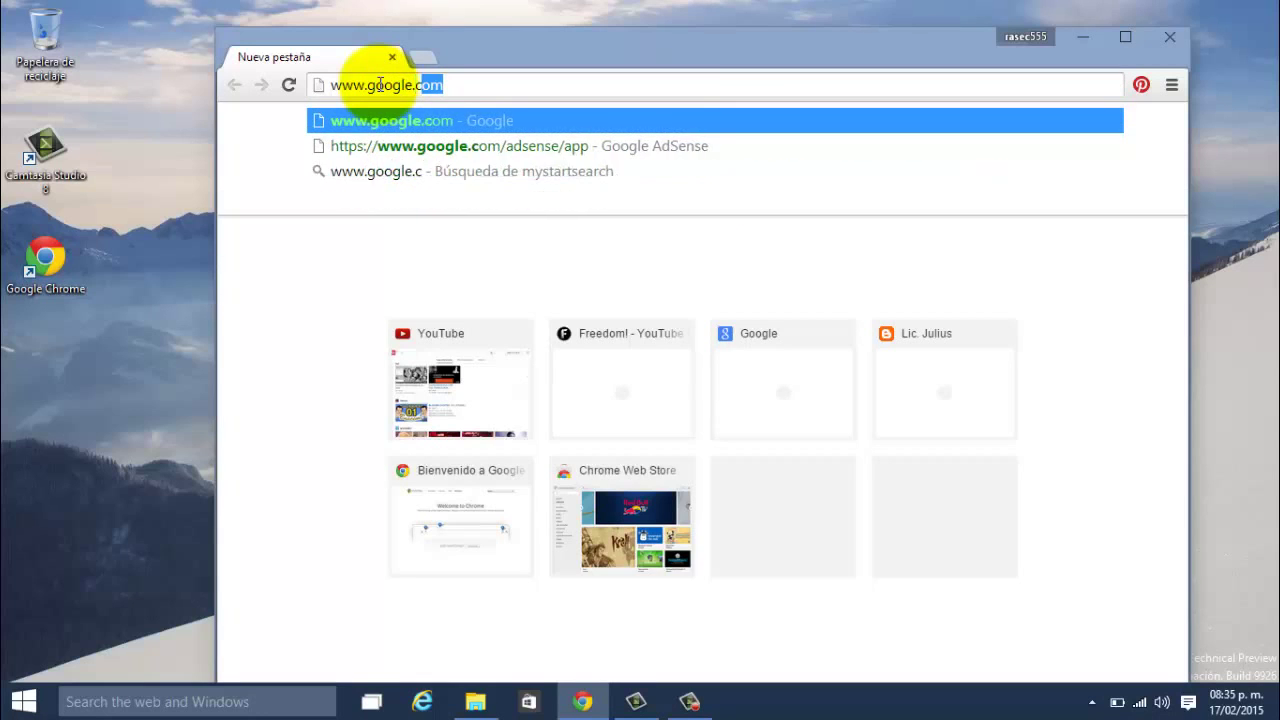
key("Return")
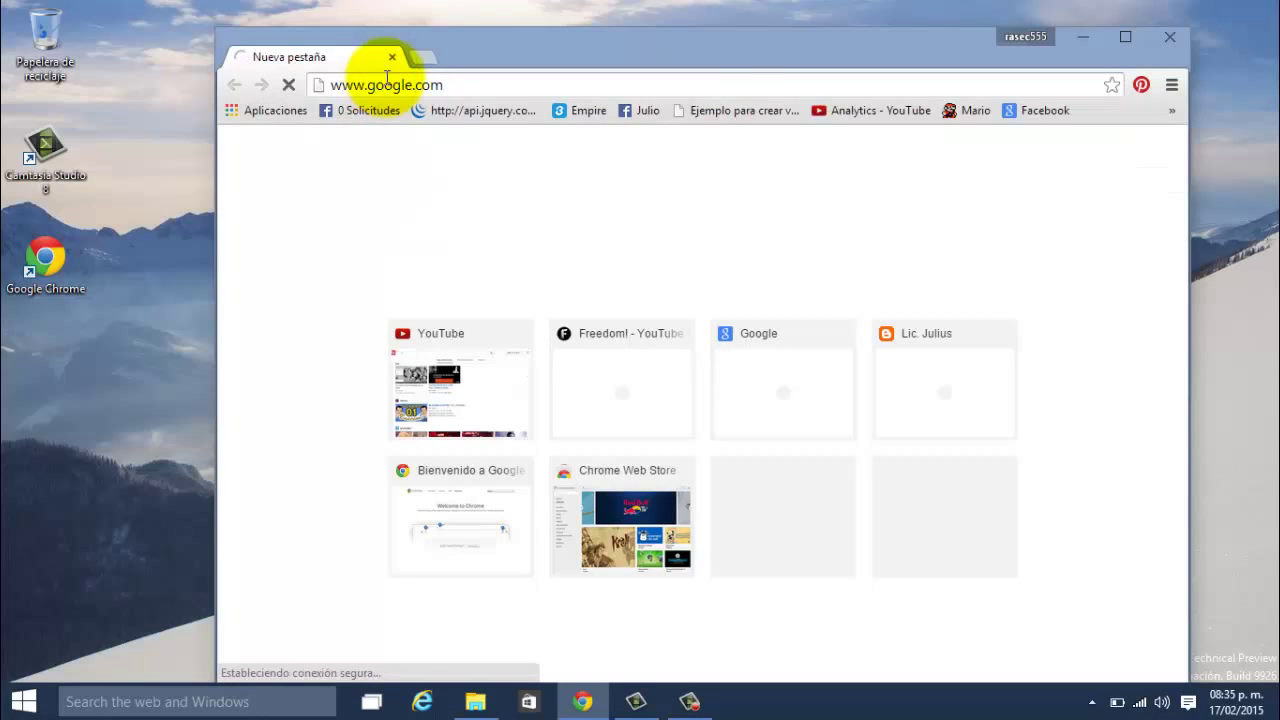
Step: Search Google for 'live writer'
left_click(553, 428)
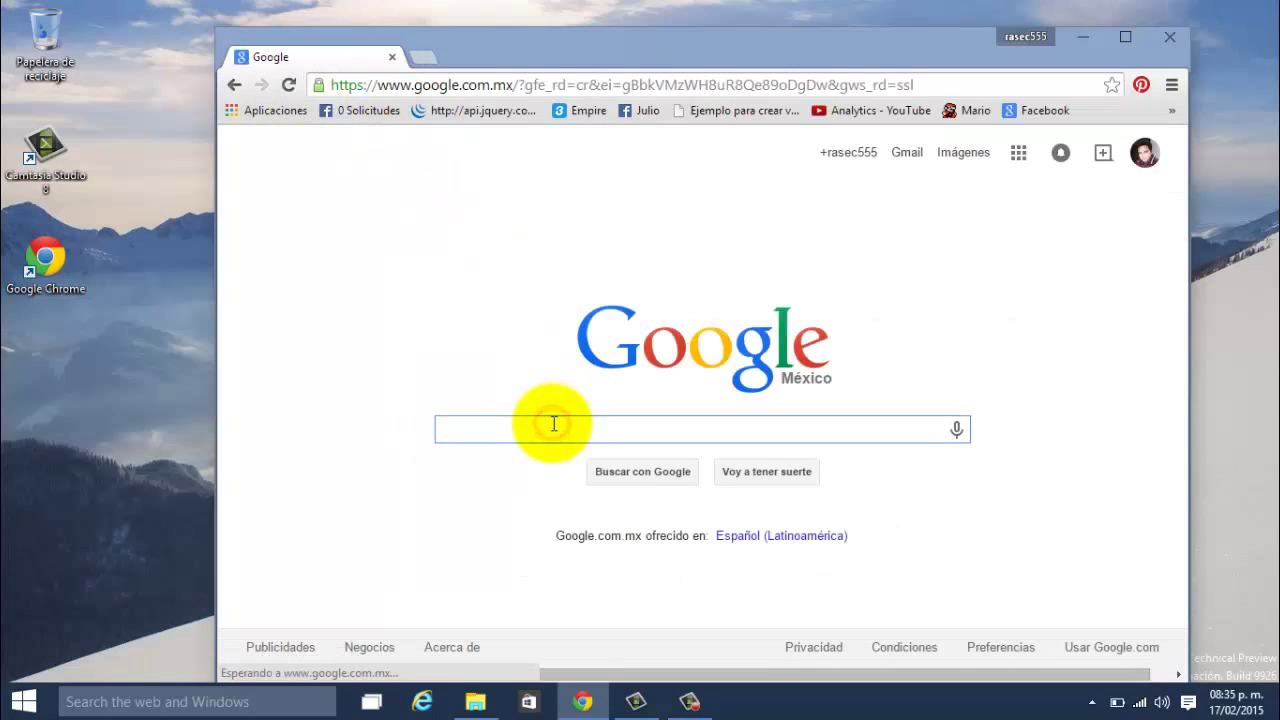
type("li v e")
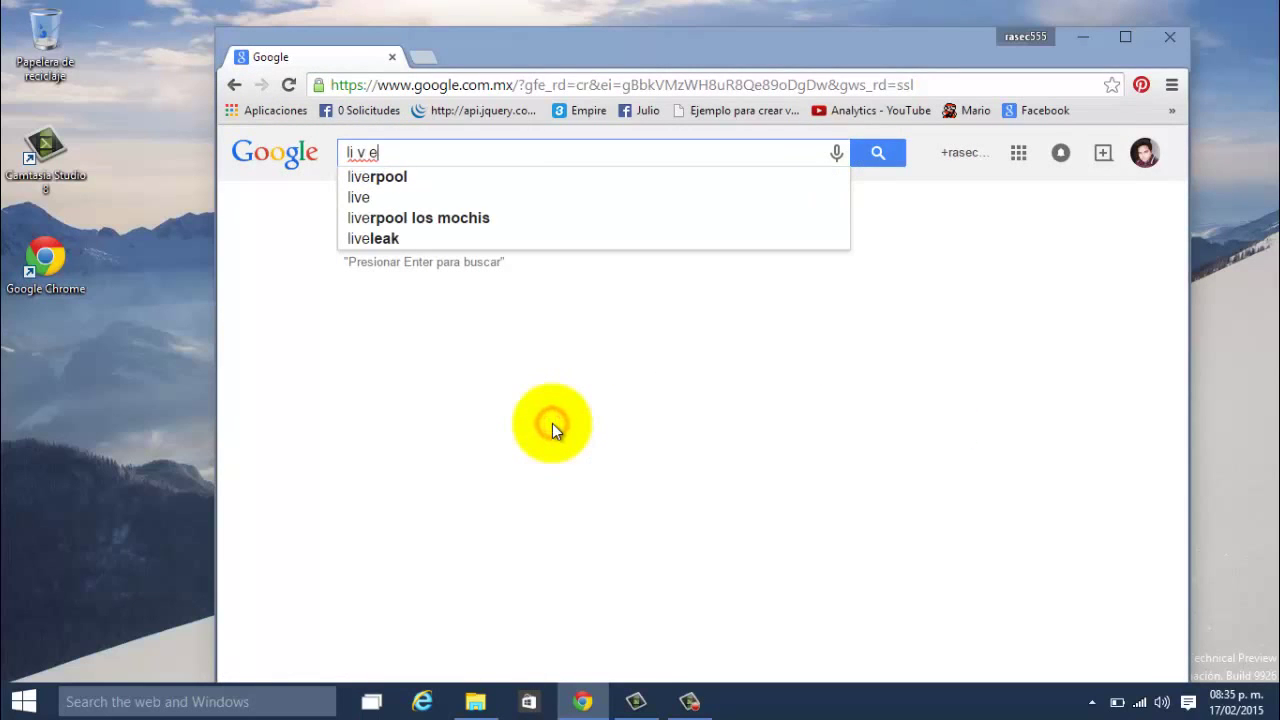
key("BackSpace")
key("BackSpace")
type("ve")
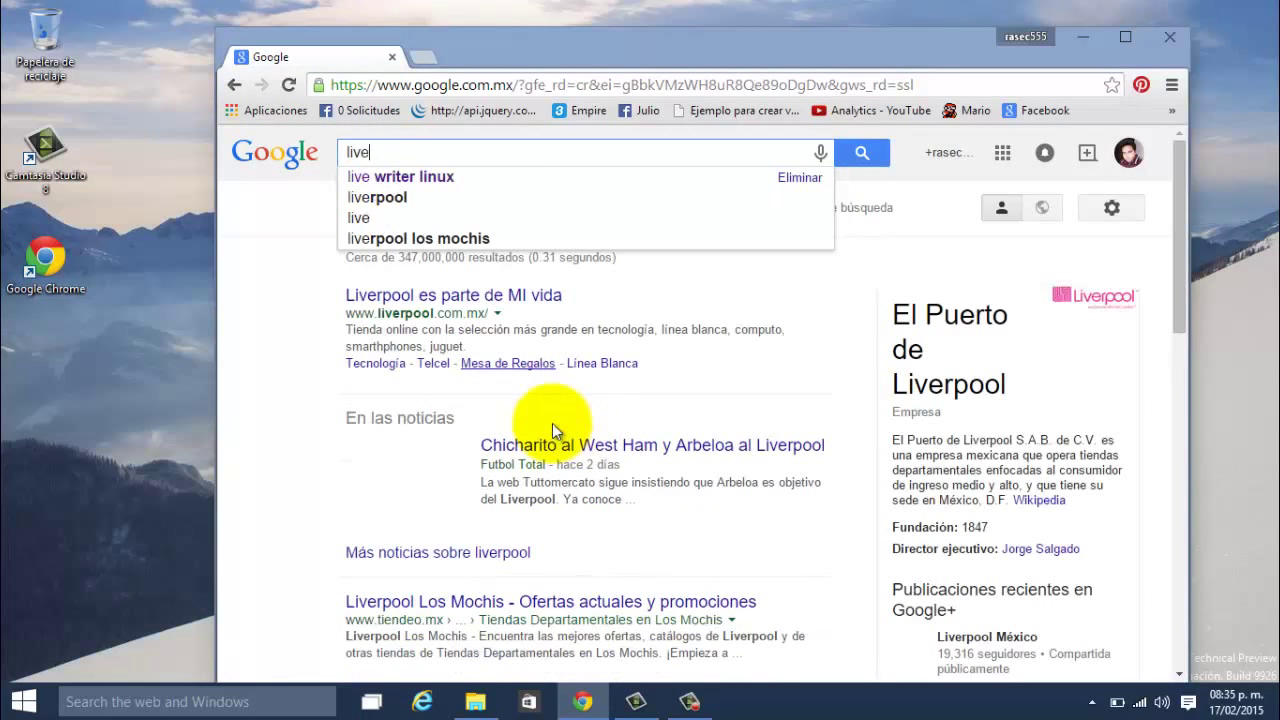
key("Down")
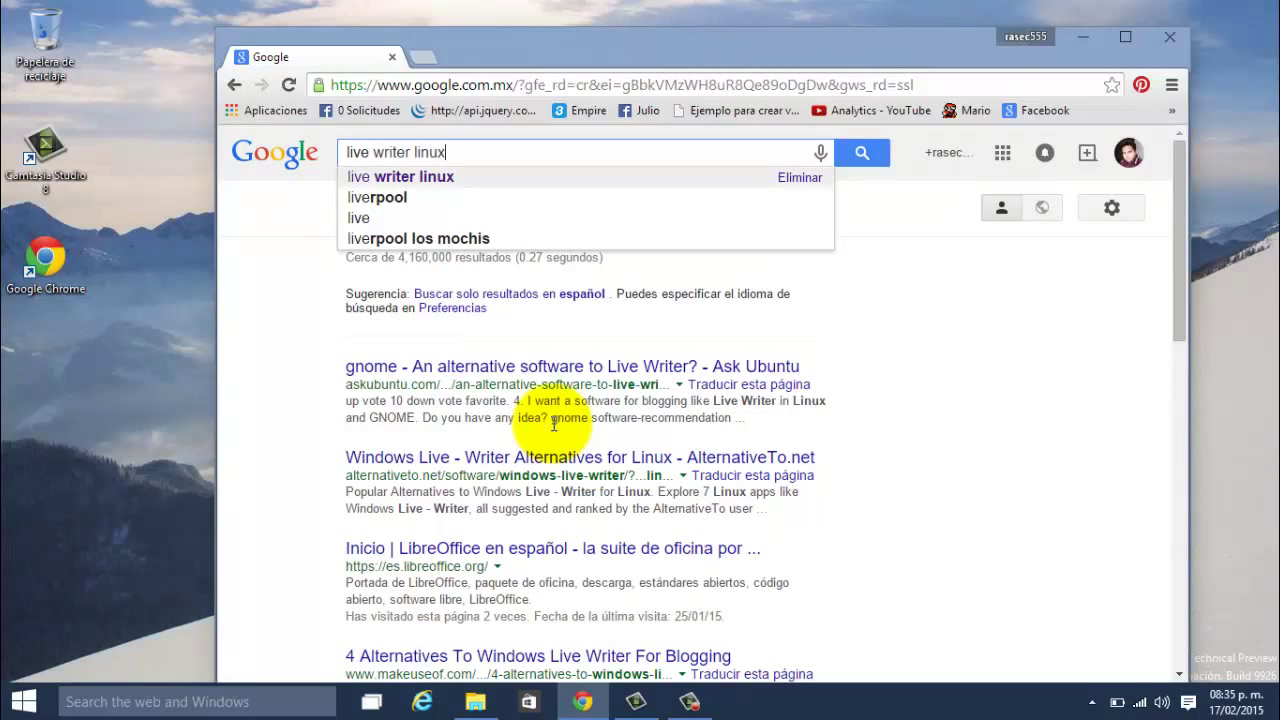
key("BackSpace")
key("BackSpace")
key("BackSpace")
key("BackSpace")
key("BackSpace")
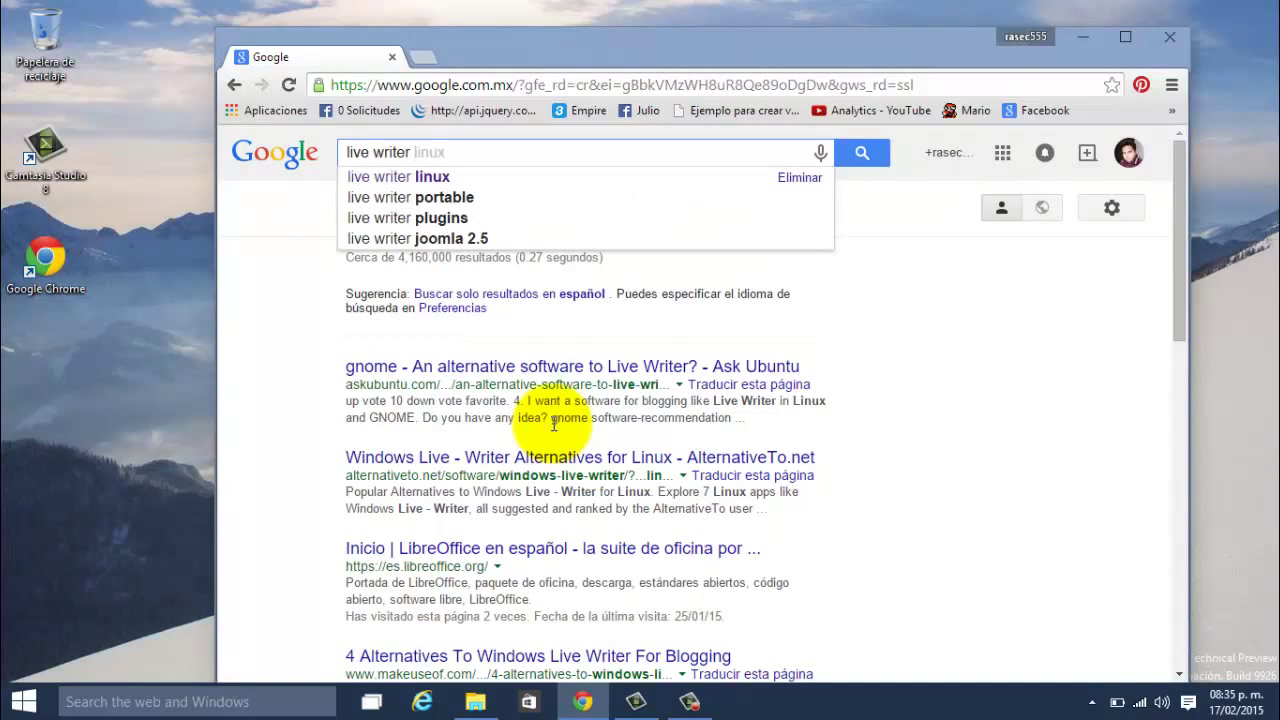
key("Return")
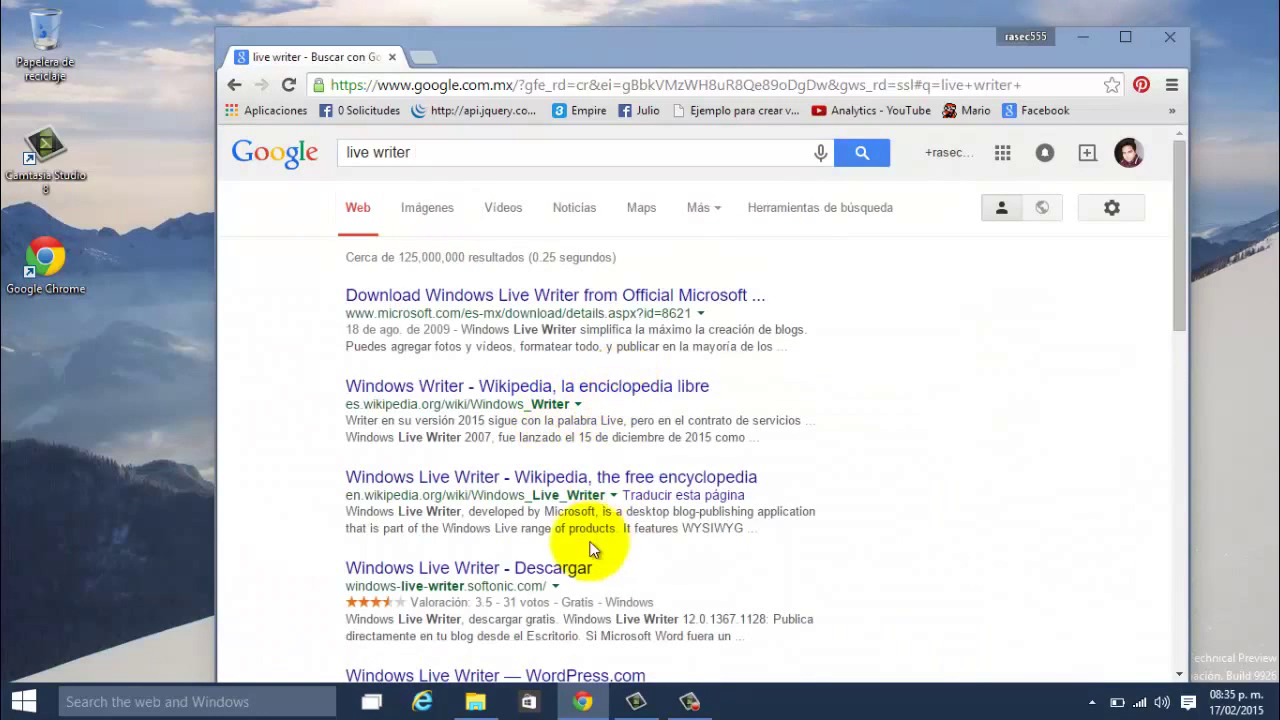
Step: Download wlsetup-web.exe from the Microsoft Download Center page and run it
left_click(583, 297)
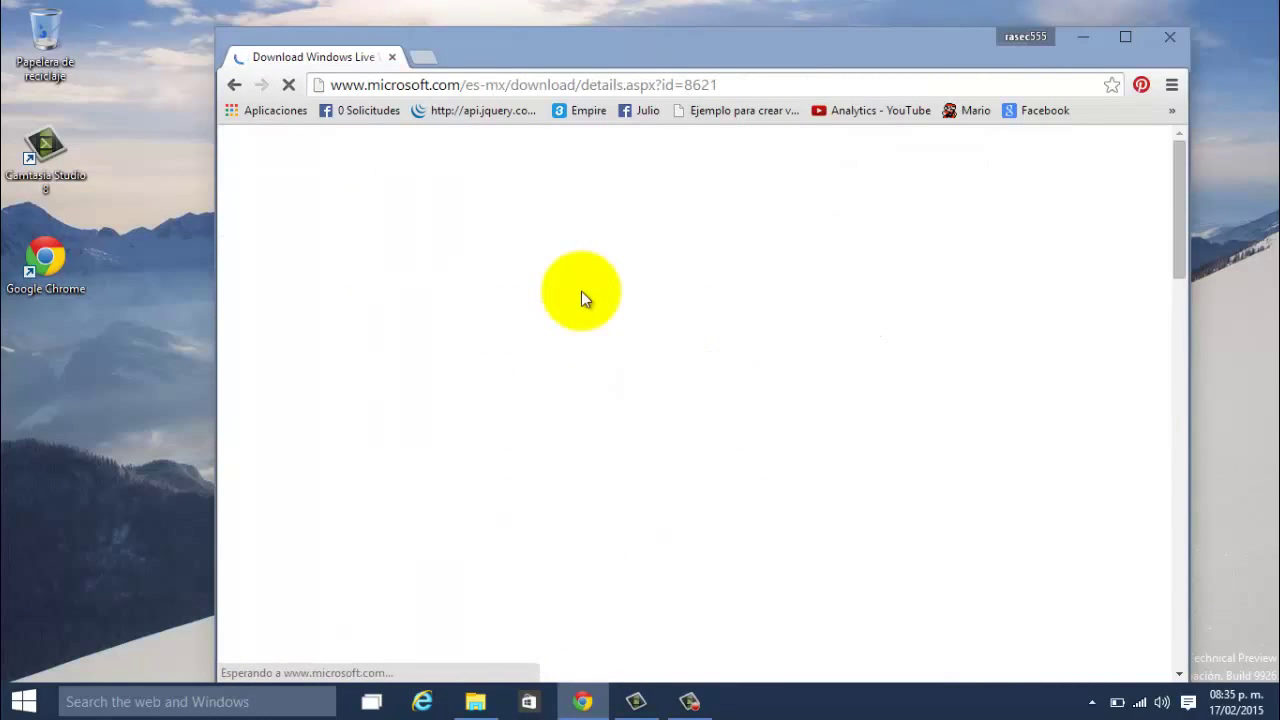
scroll(590, 470, "down", 1)
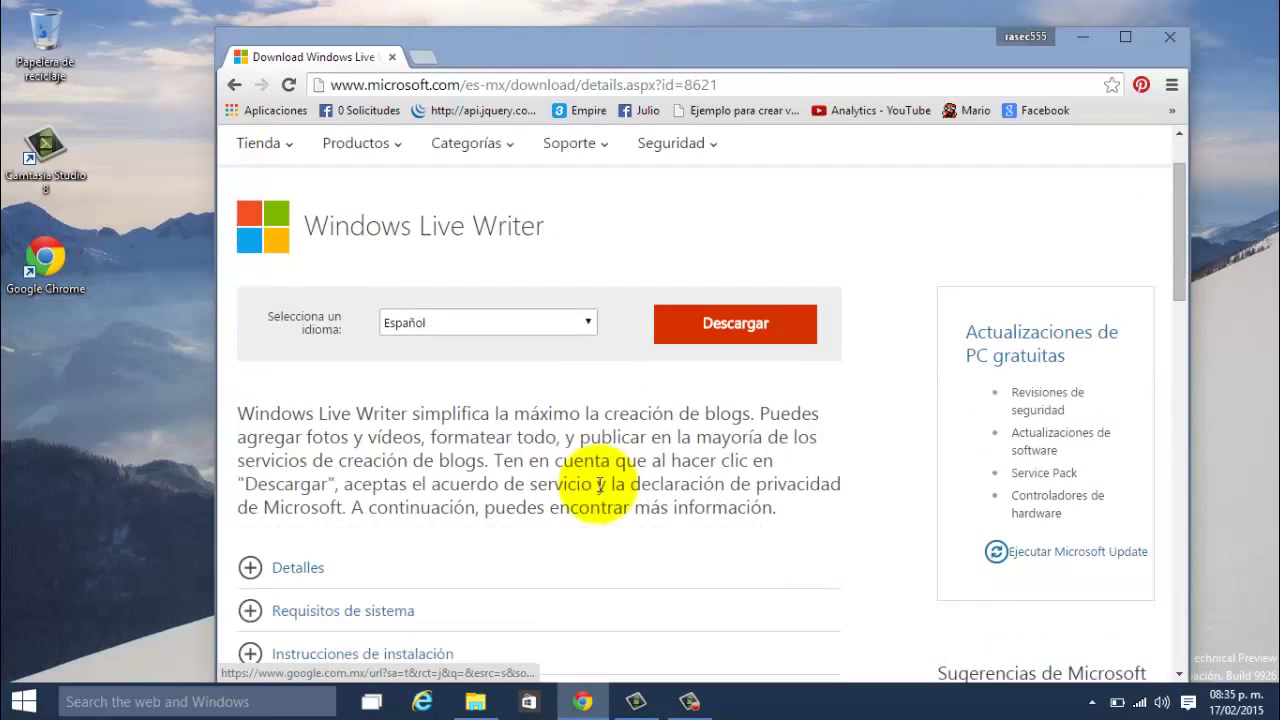
left_click(712, 317)
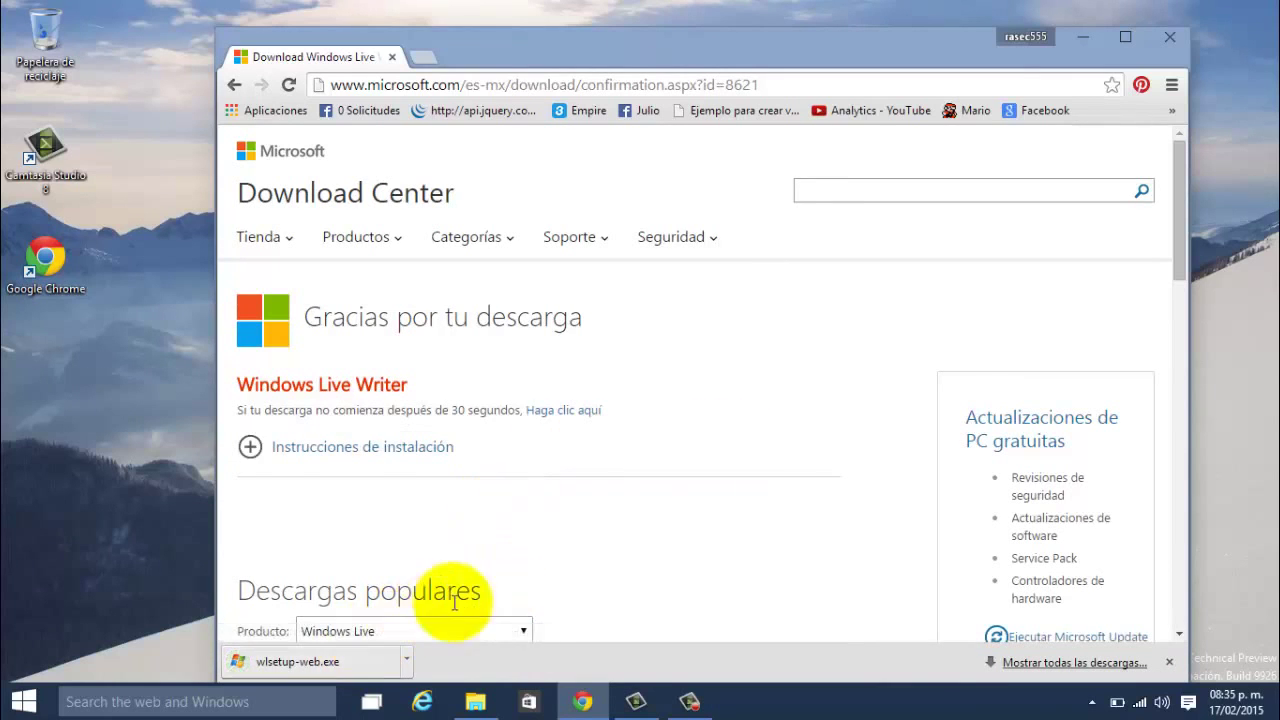
scroll(560, 563, "down", 2)
scroll(500, 606, "down", 1)
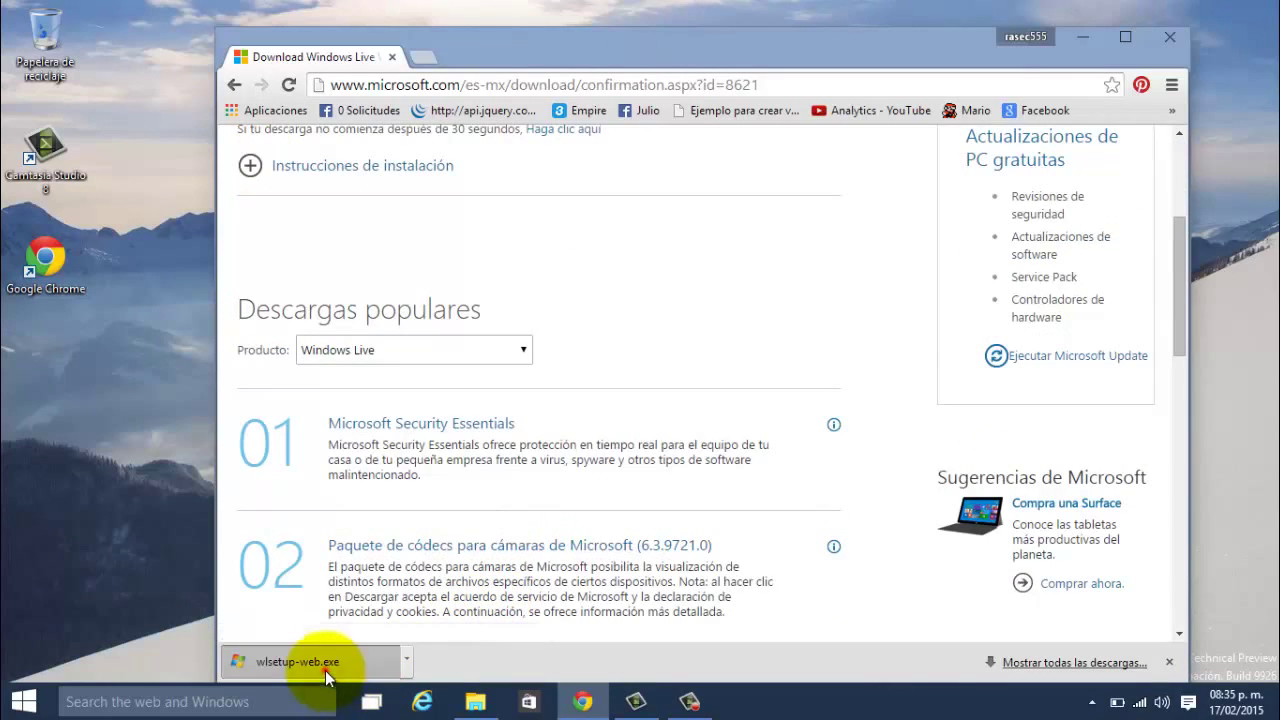
left_click(326, 671)
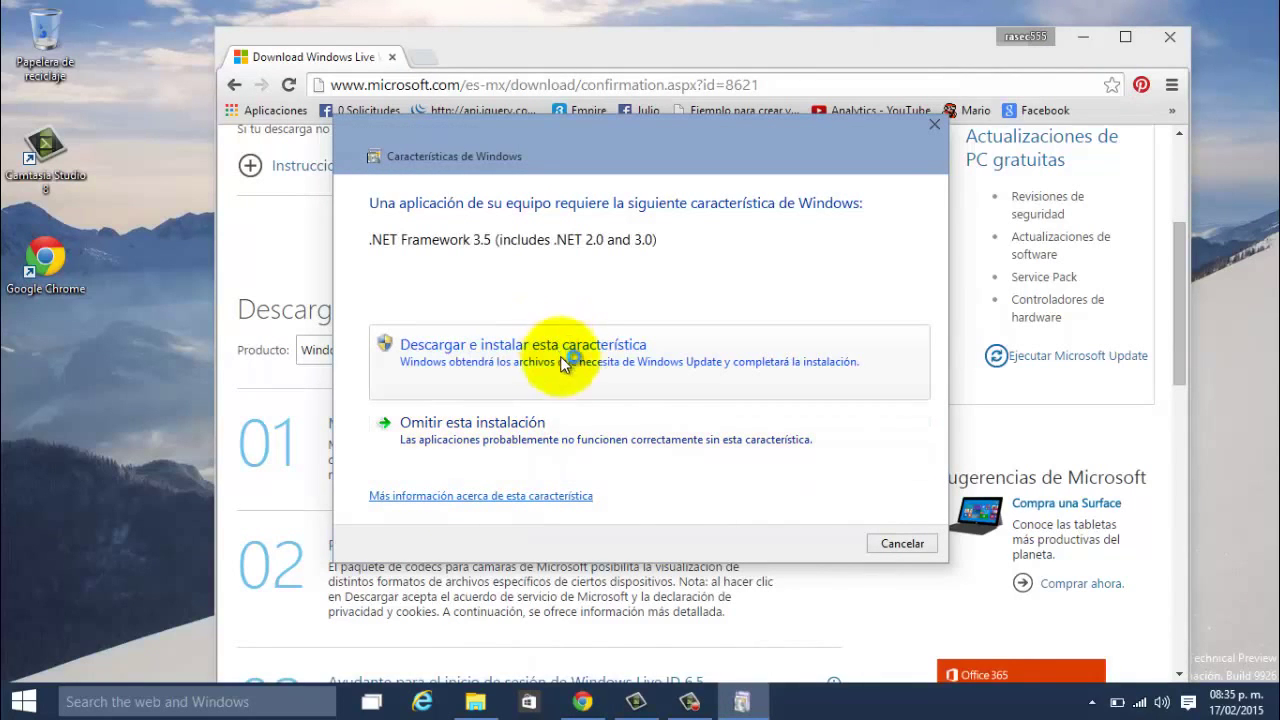
Step: Download and install .NET Framework 3.5, then dismiss the successful installation notice
left_click(592, 366)
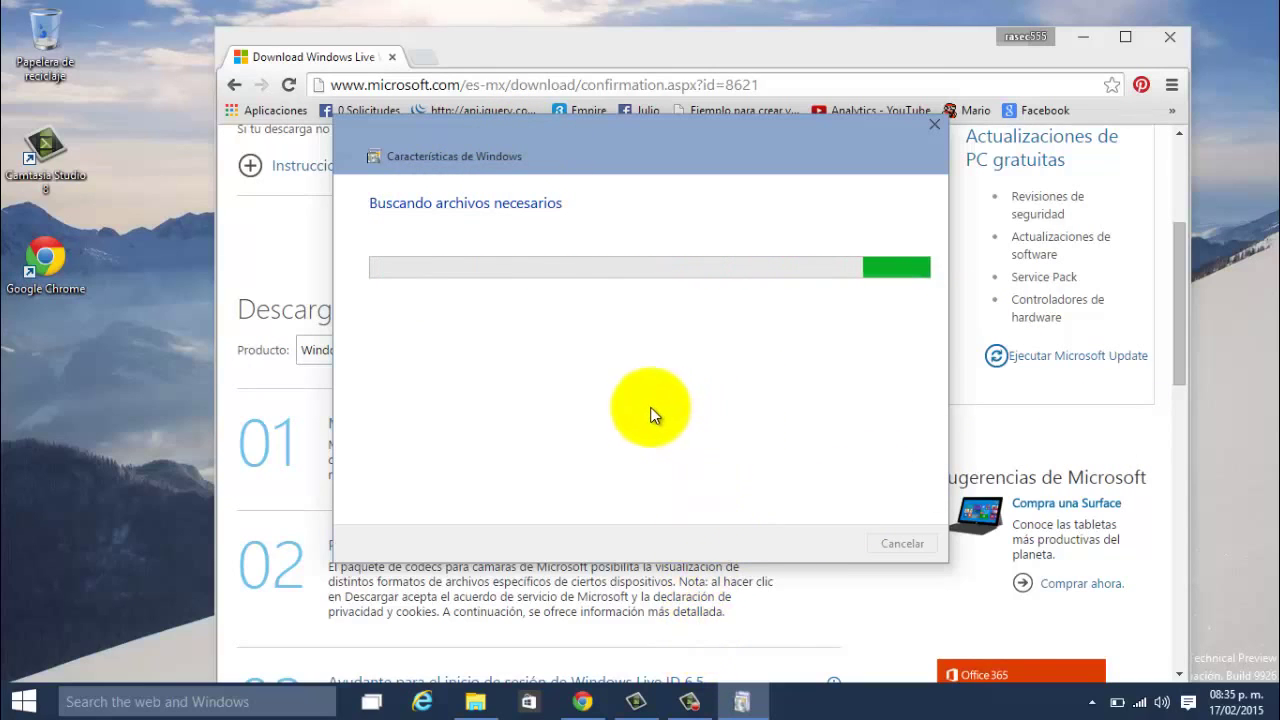
mouse_move(682, 697)
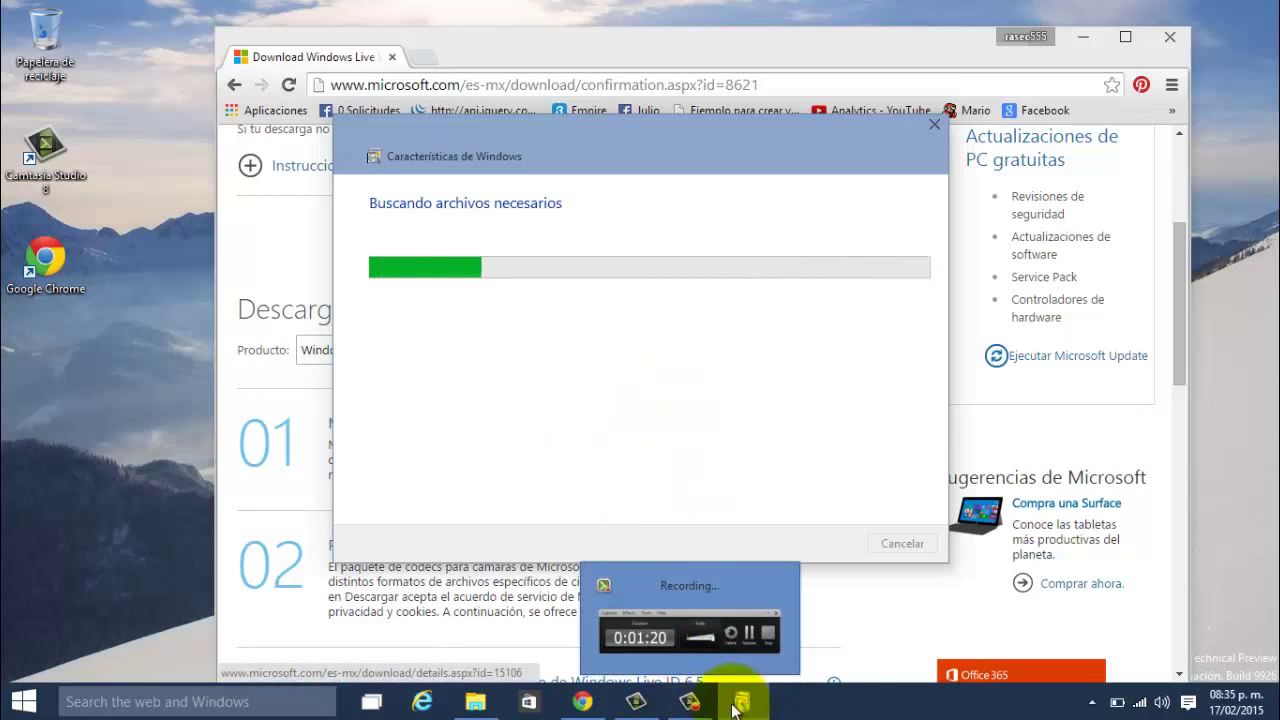
left_click(744, 608)
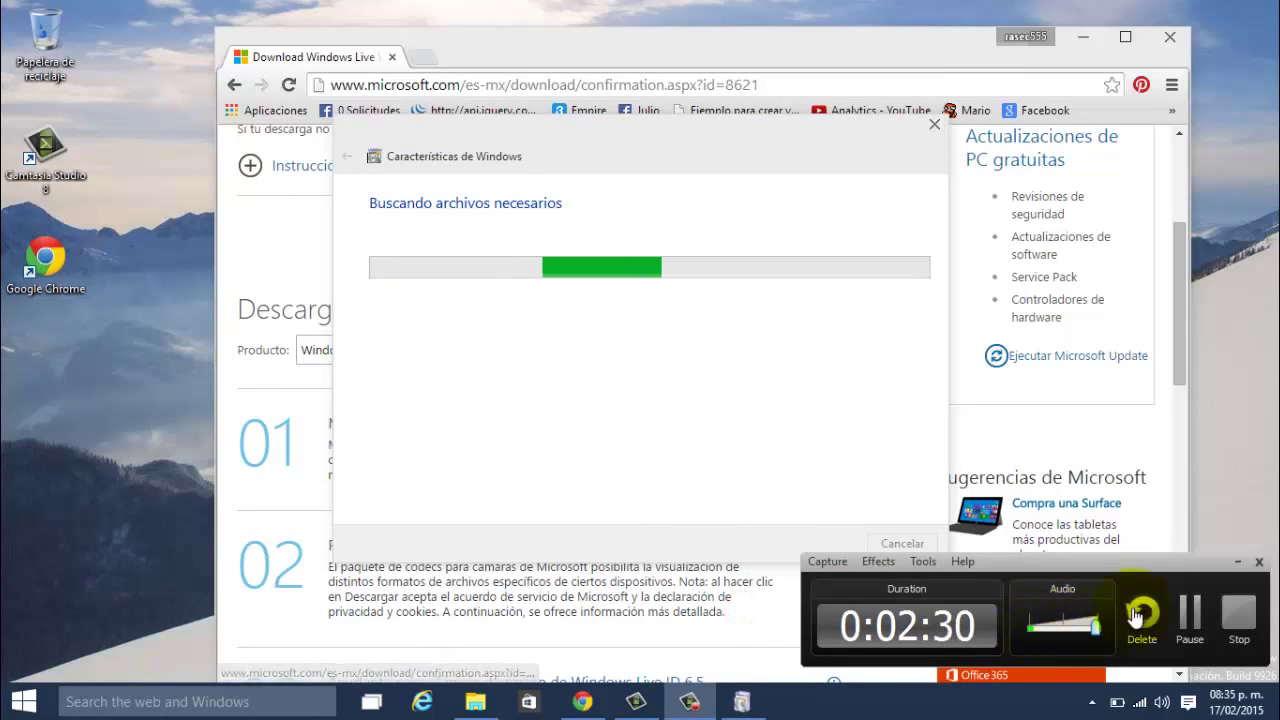
left_click(1188, 612)
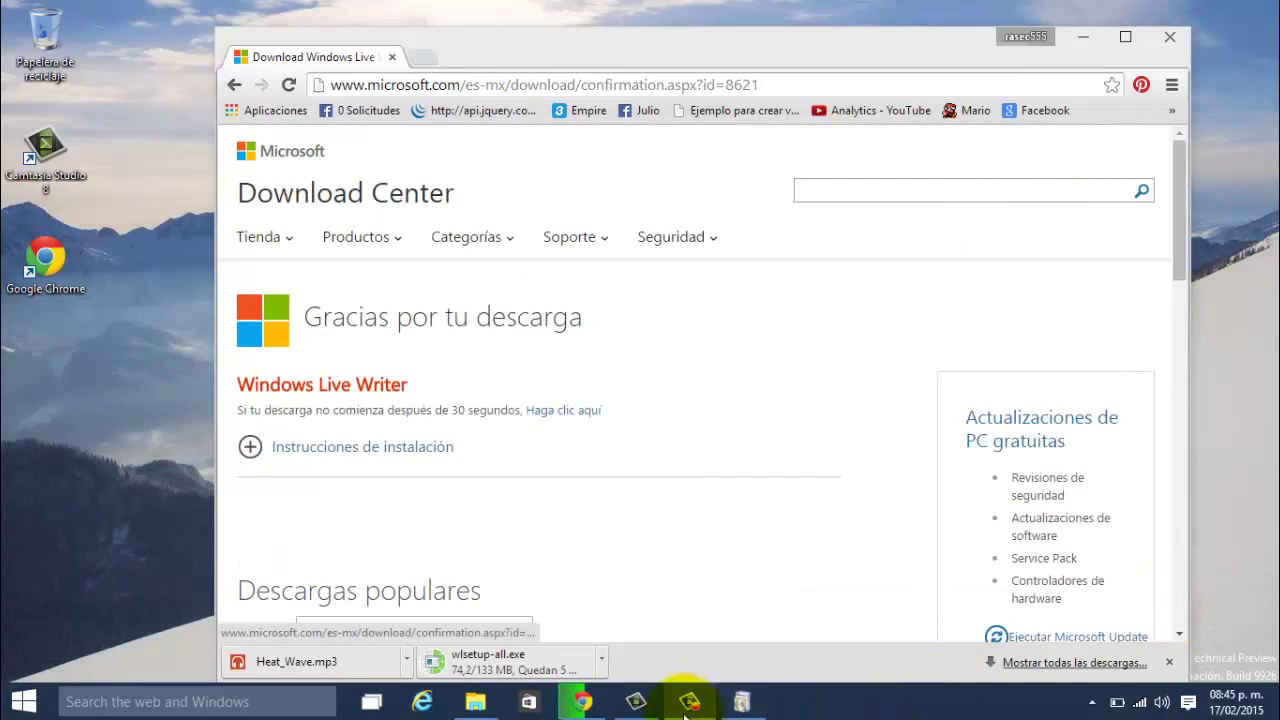
left_click(742, 704)
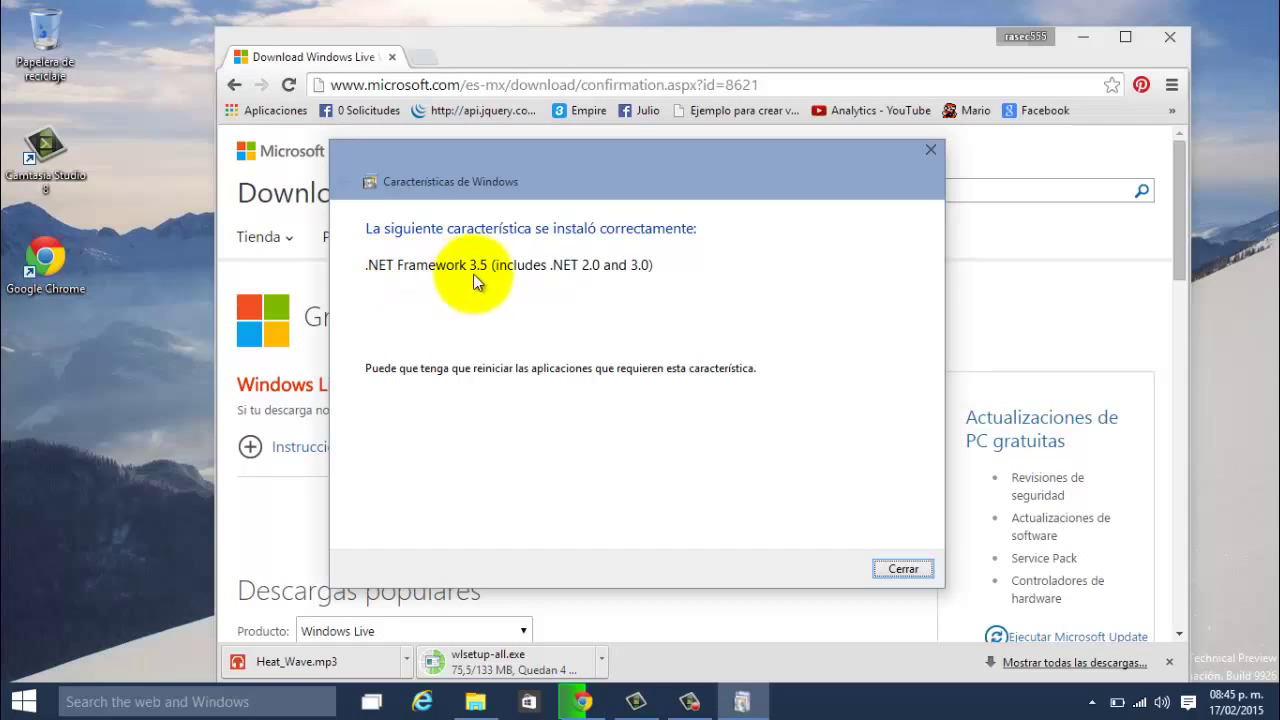
left_click(900, 568)
Step: Uncheck Messenger, Mail, Galería fotográfica, Toolbar, Protección infantil and Silverlight, then install Movie Maker and Writer
left_click(1086, 36)
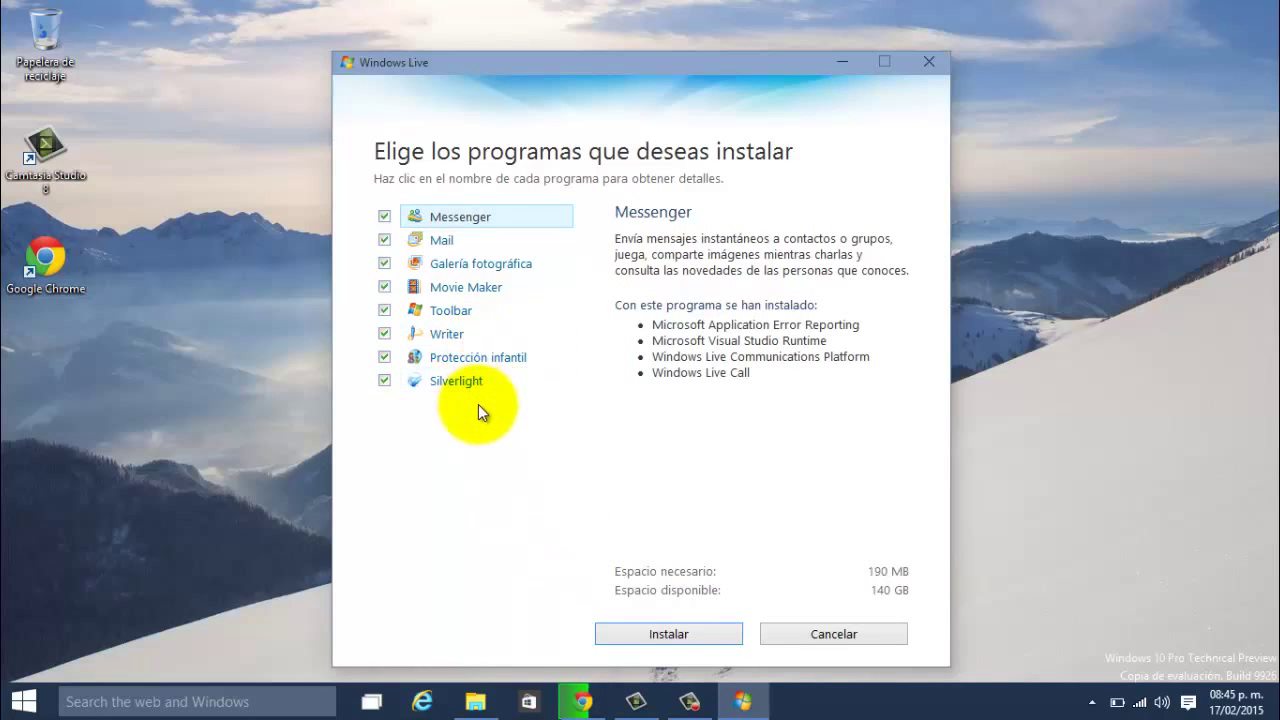
left_click(384, 240)
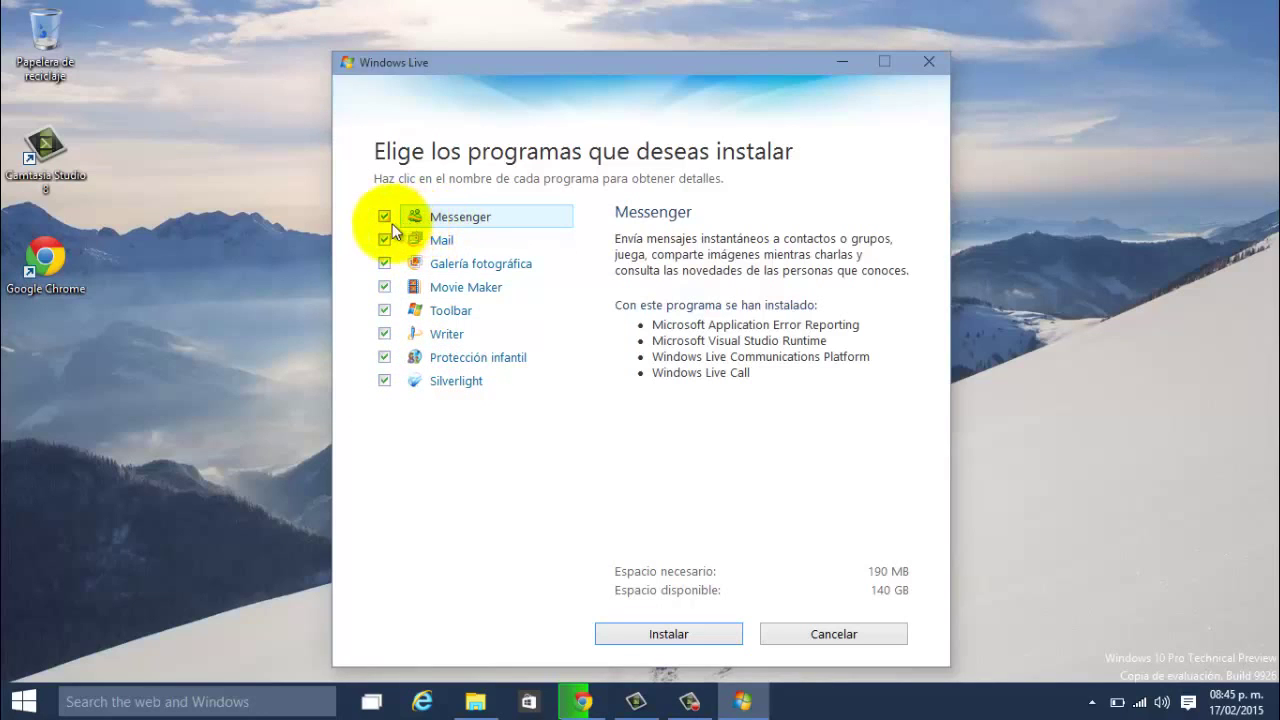
left_click(384, 216)
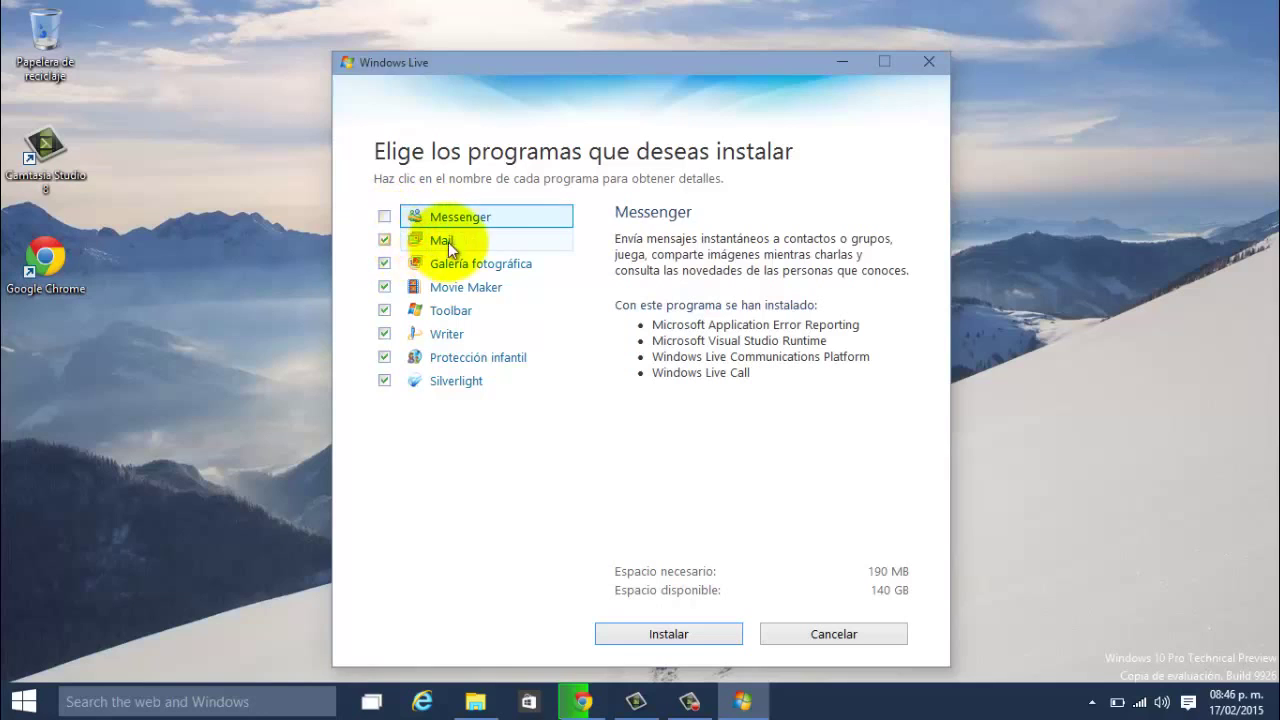
left_click(381, 240)
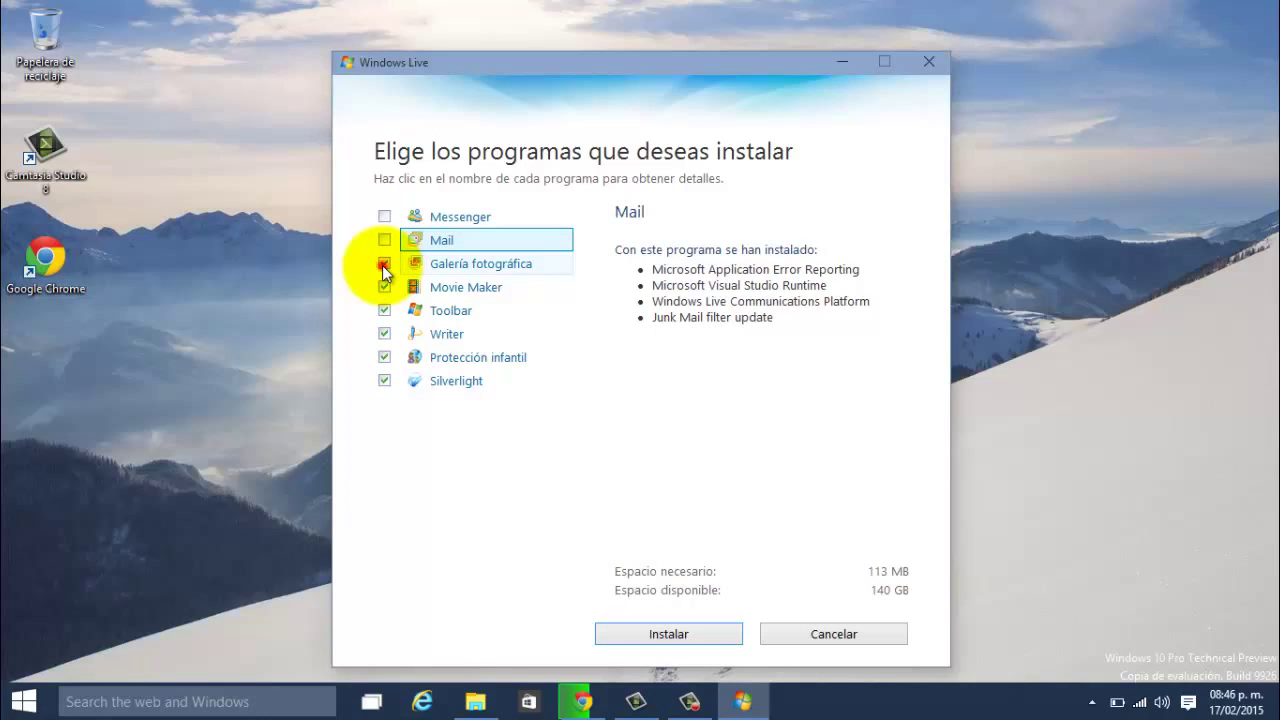
left_click(384, 264)
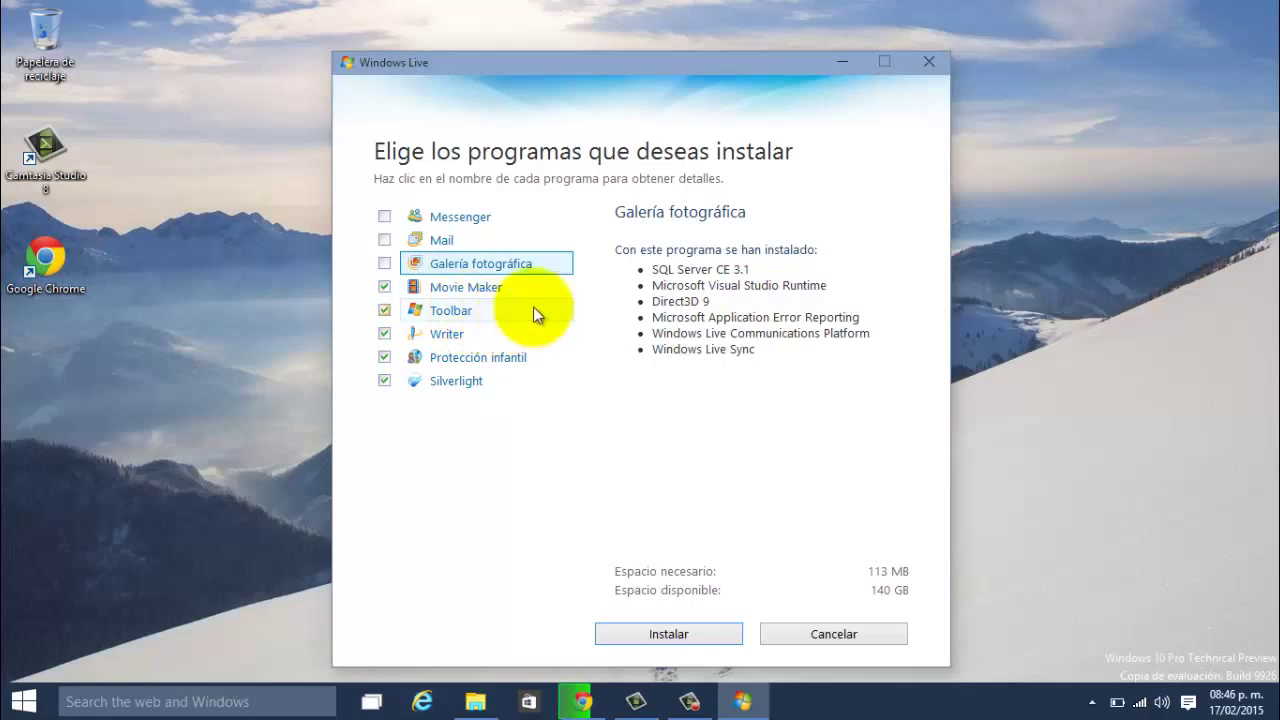
left_click(384, 310)
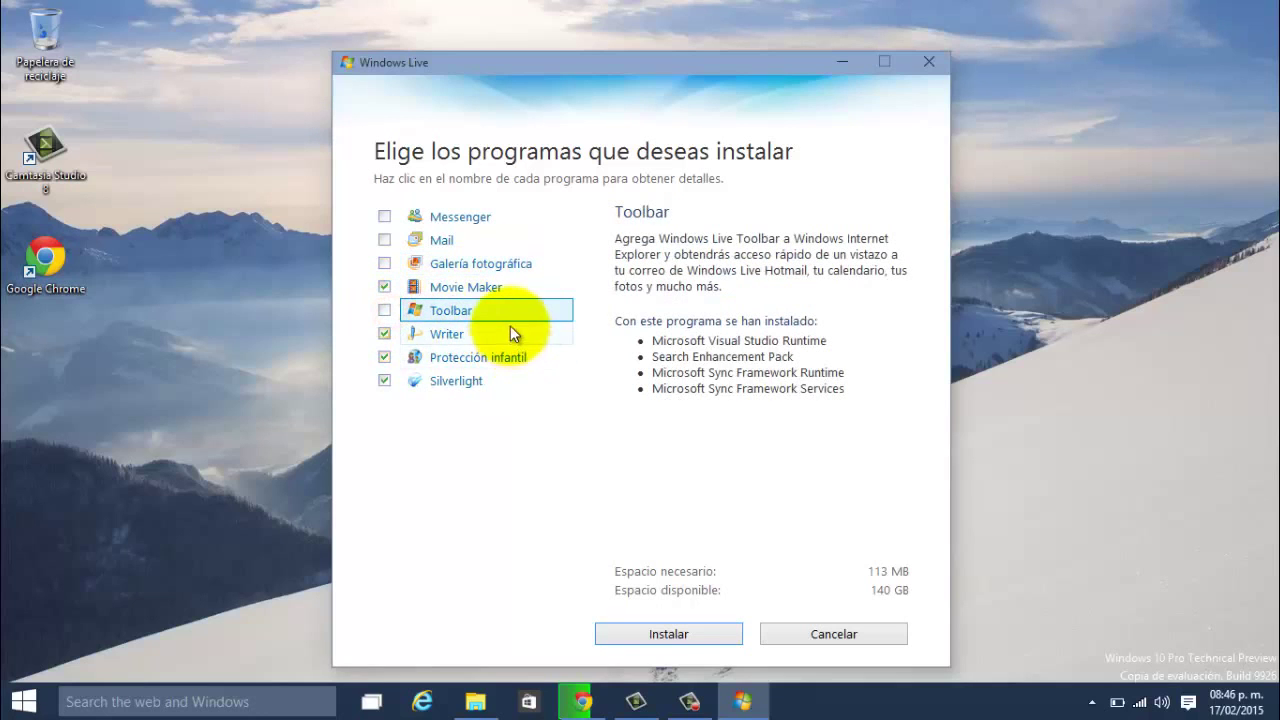
left_click(386, 358)
left_click(385, 381)
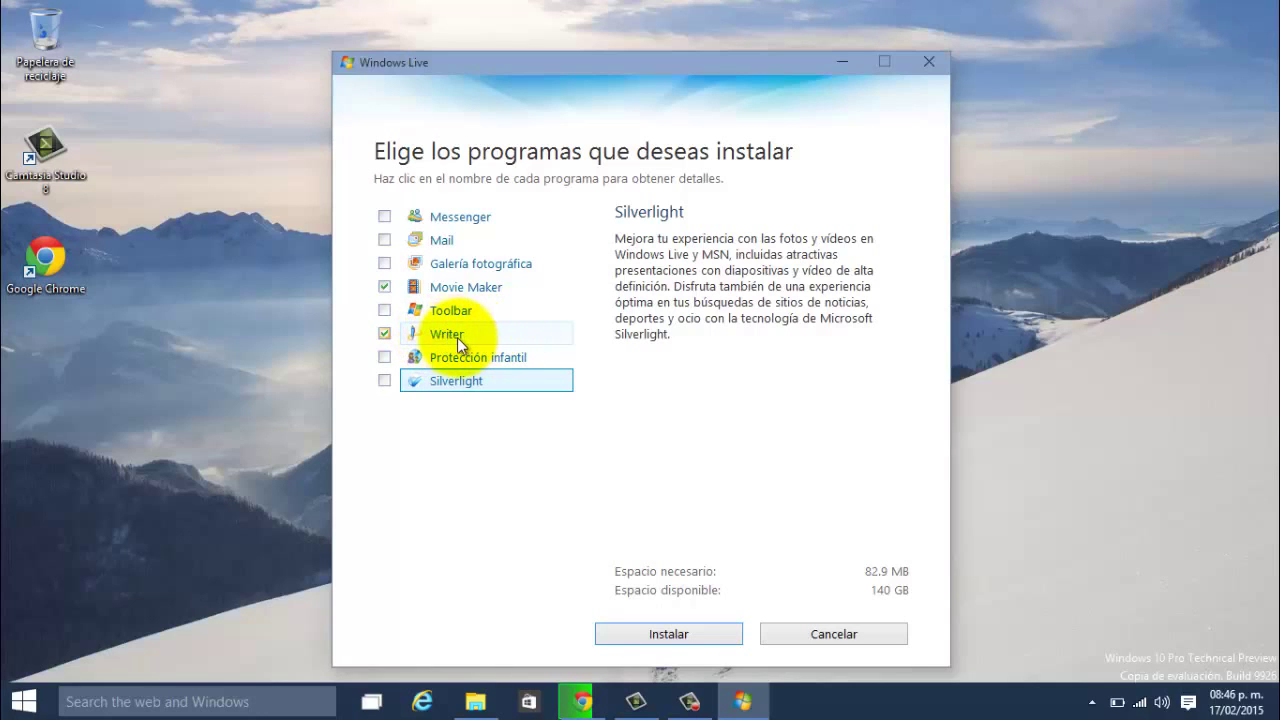
left_click(690, 627)
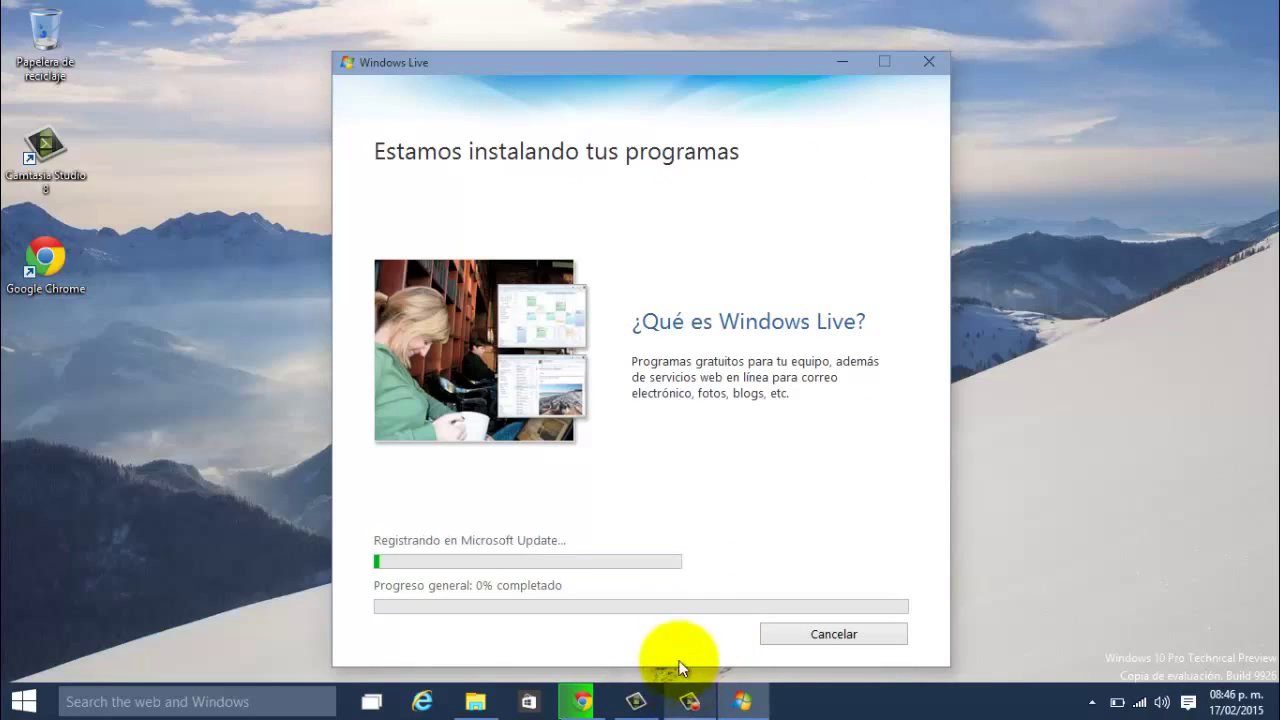
Step: Let the installer keep downloading and installing Movie Maker and Writer
mouse_move(692, 703)
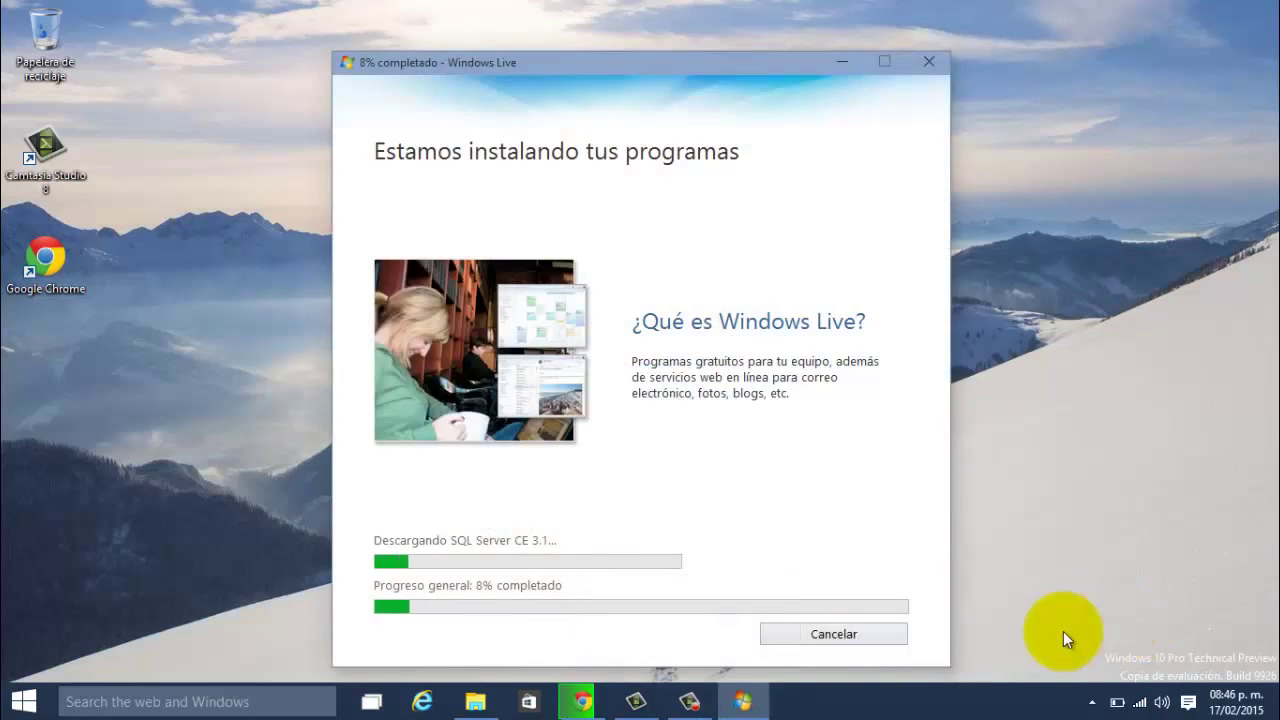
left_click(689, 701)
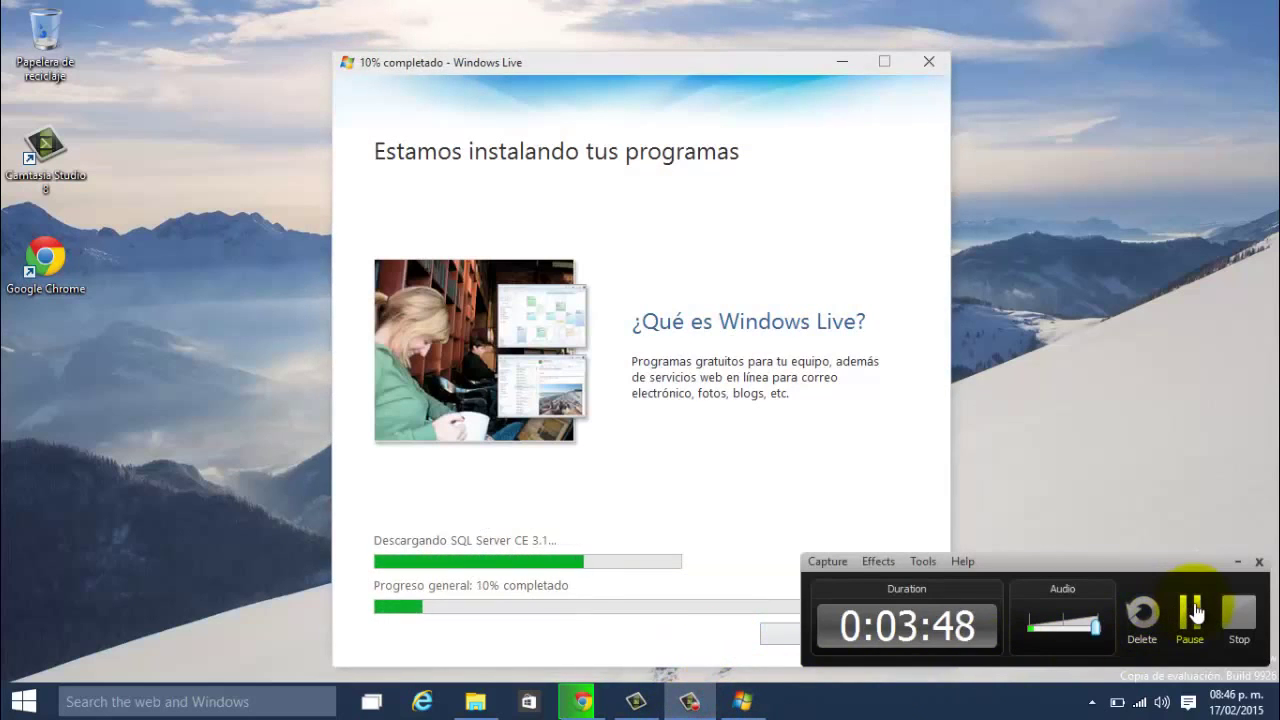
left_click(1195, 612)
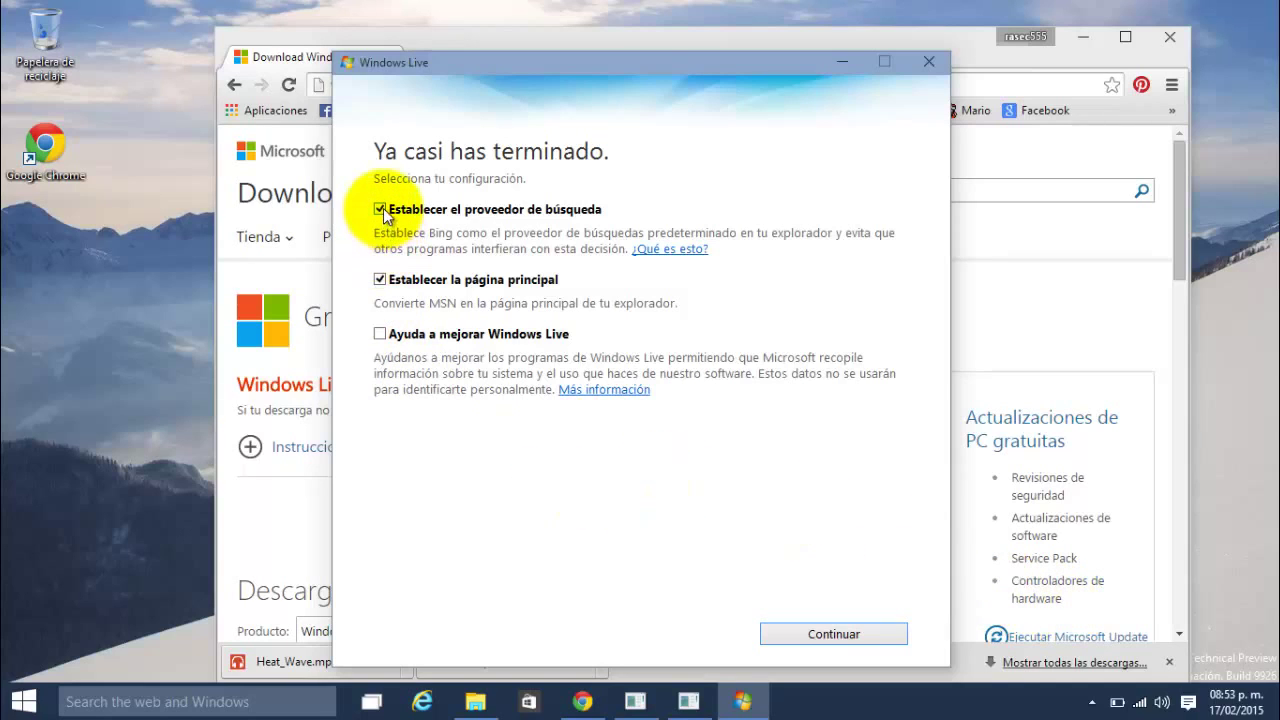
Step: Decline the Bing search and MSN home page defaults, close the installer, and open Start
left_click(380, 210)
left_click(380, 279)
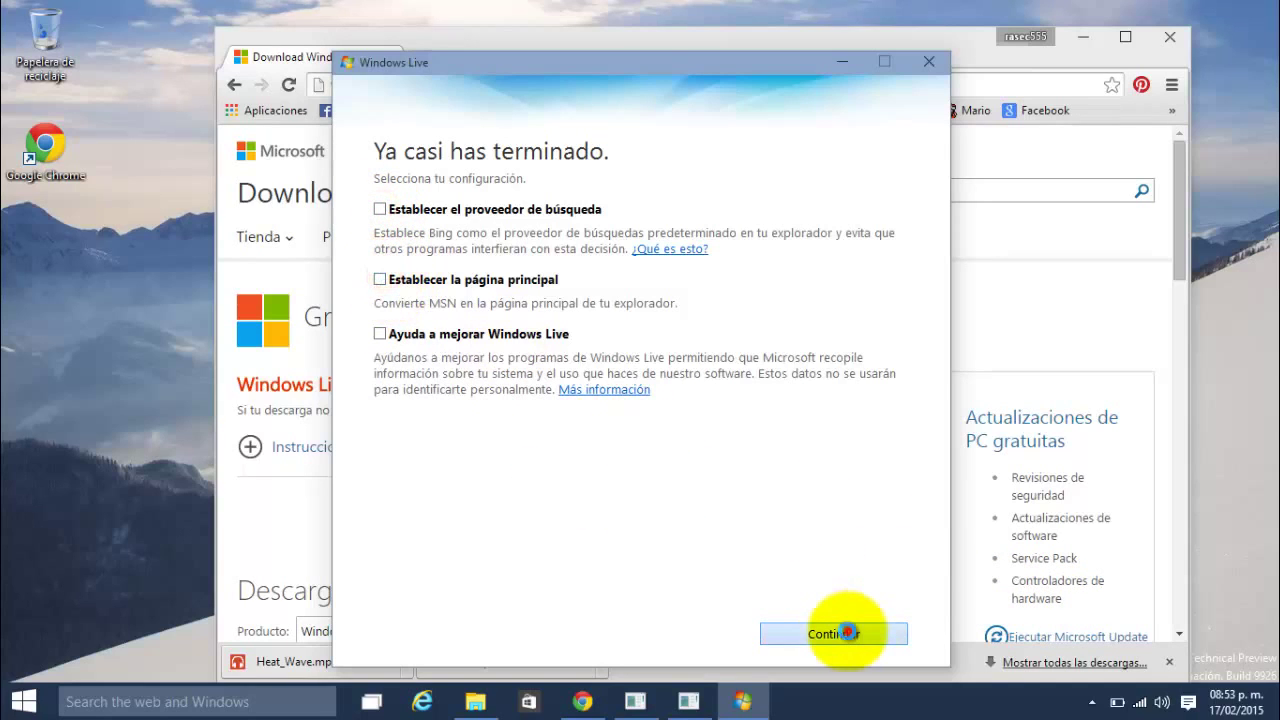
left_click(833, 634)
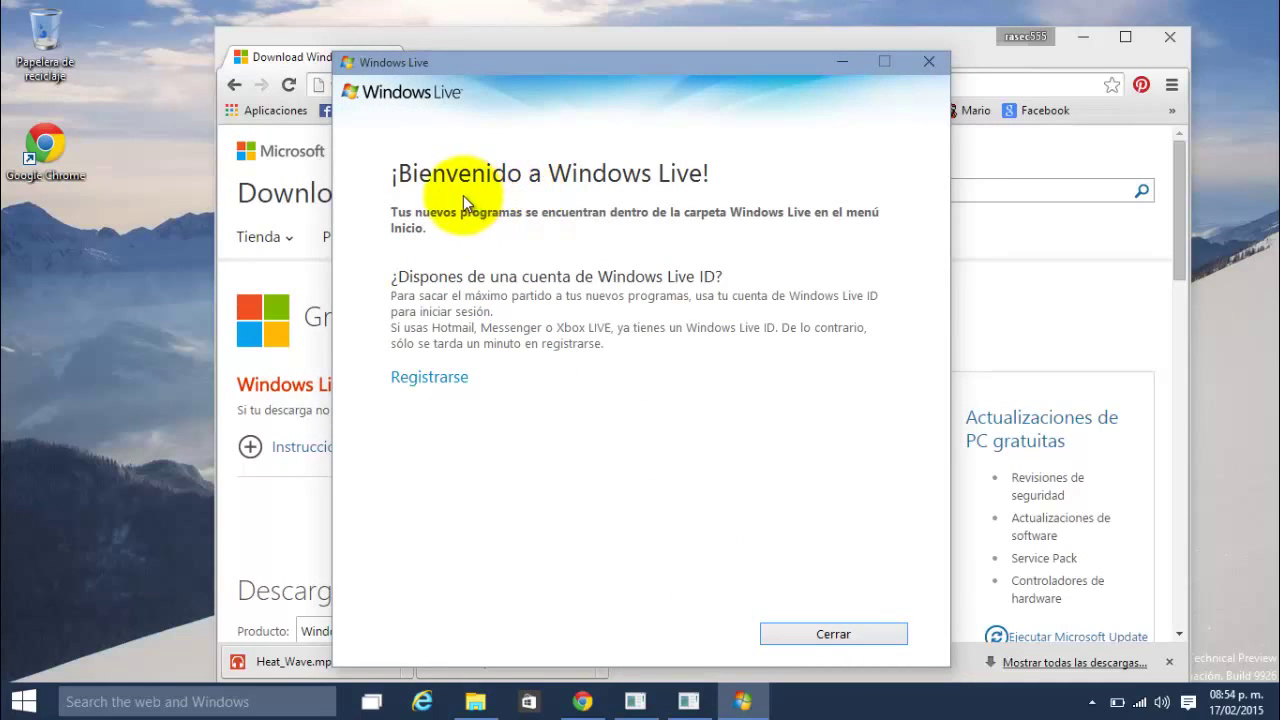
left_click(829, 634)
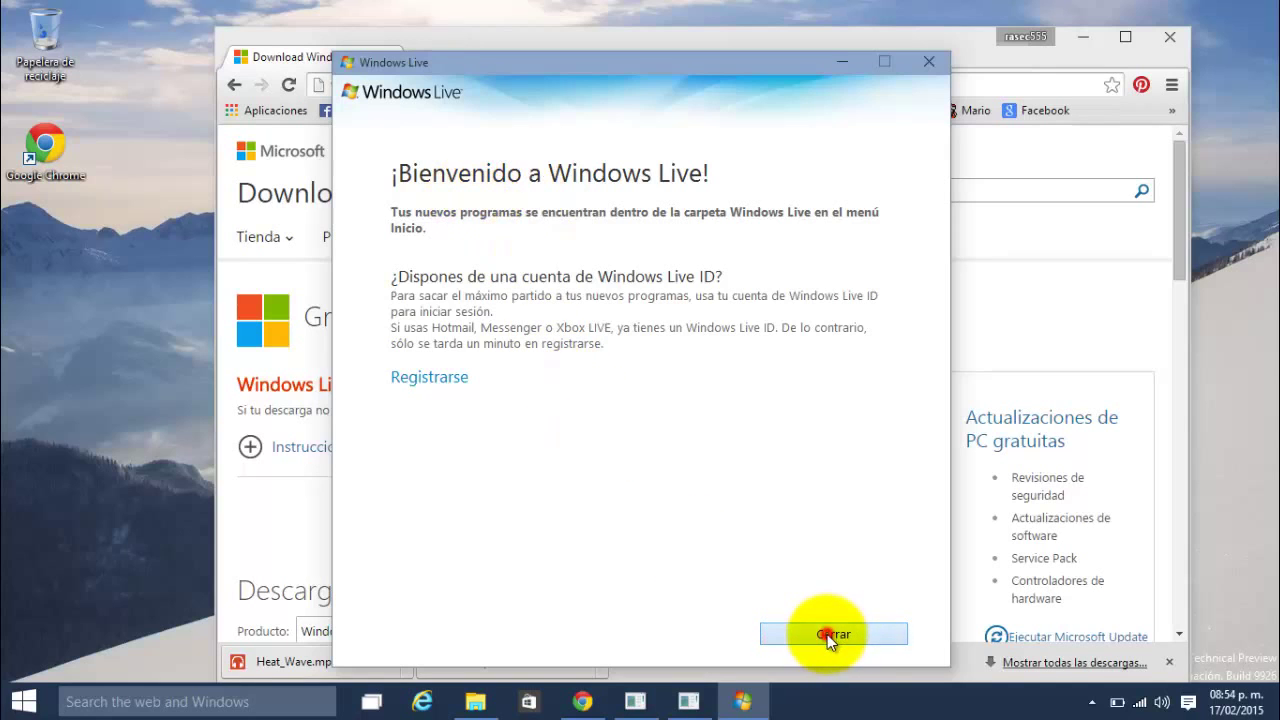
left_click(10, 706)
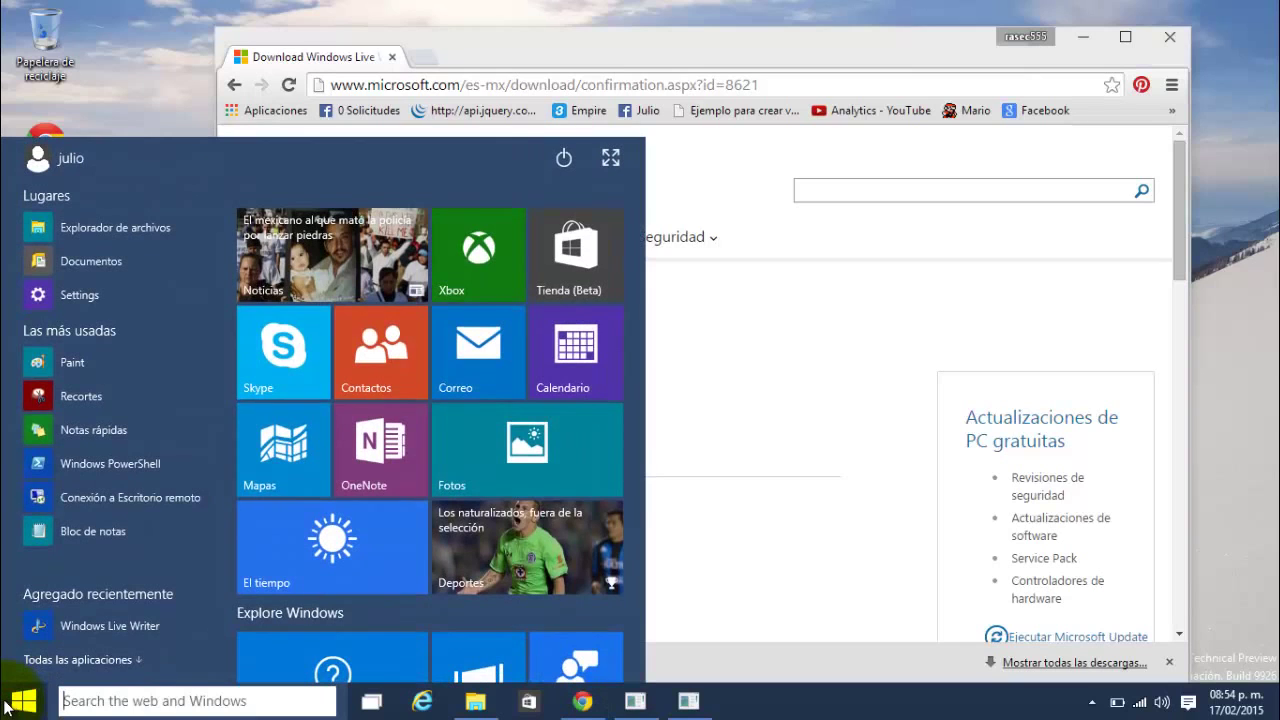
Step: Open the file location of Windows Live Writer from the recently added list
right_click(122, 630)
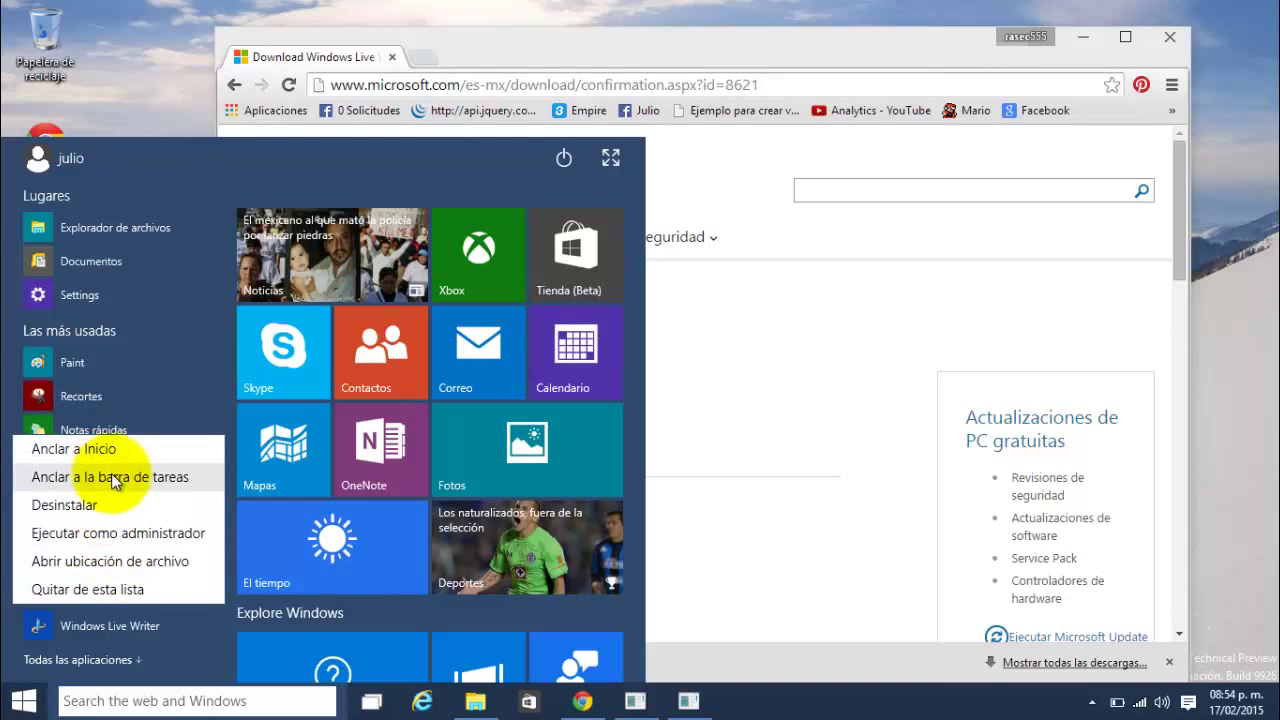
left_click(72, 625)
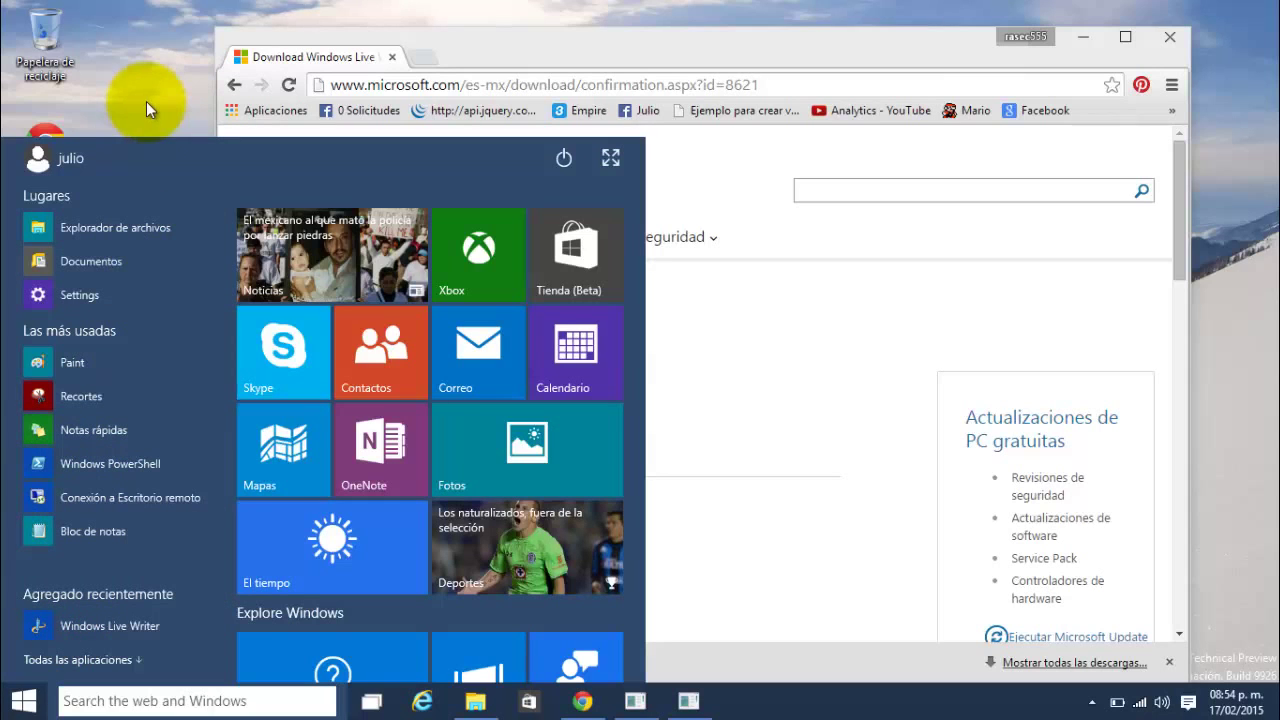
right_click(106, 622)
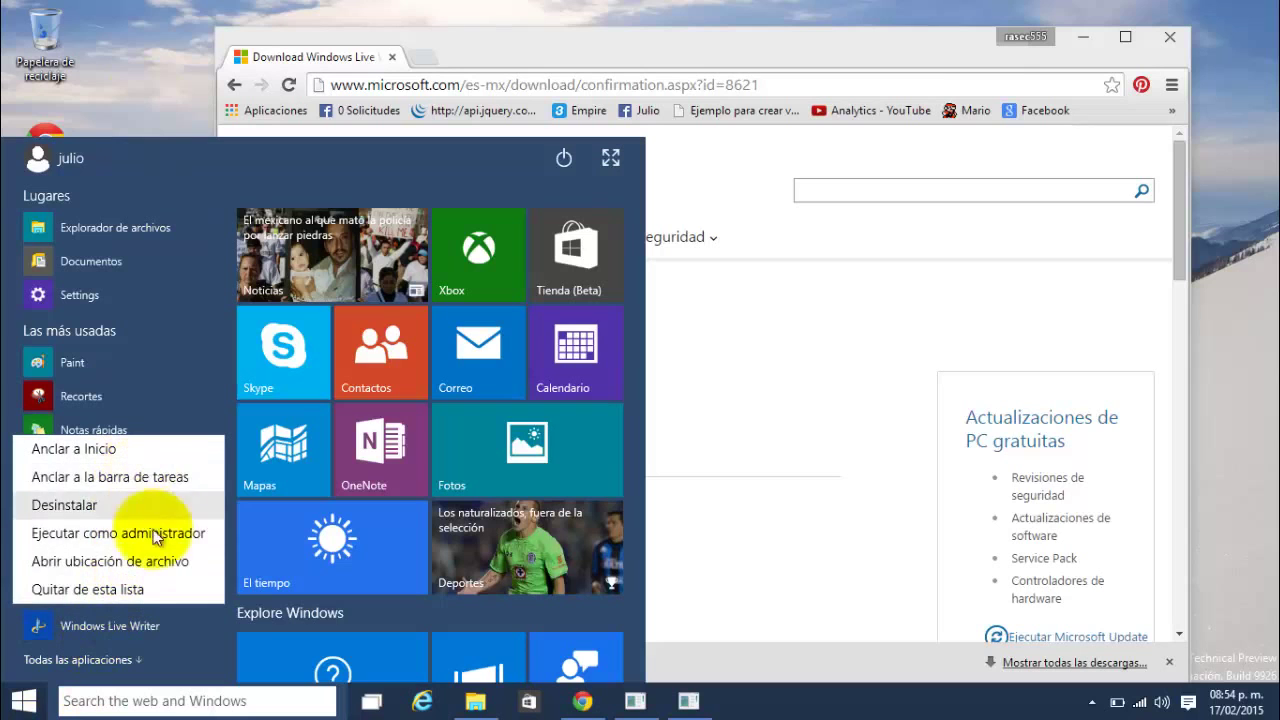
left_click(147, 560)
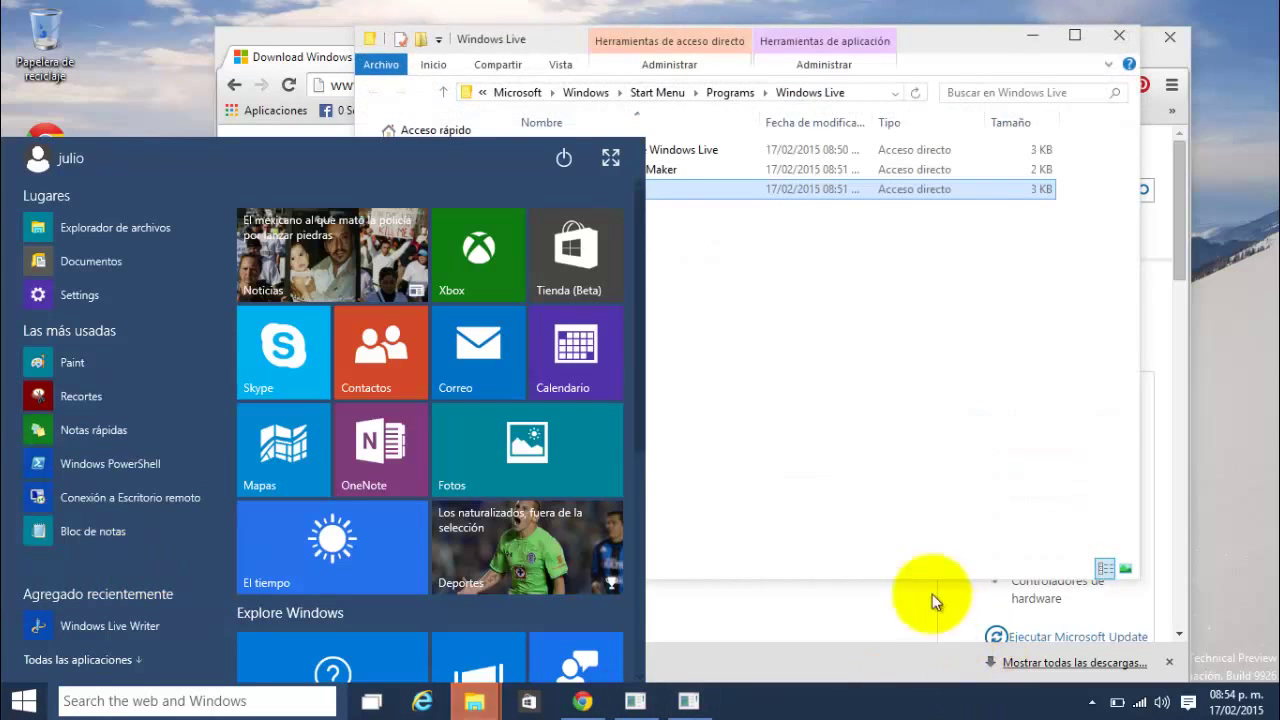
Step: Send the Windows Live Writer shortcut to the desktop, then close Explorer and minimize Chrome
left_click(885, 490)
left_click(625, 173)
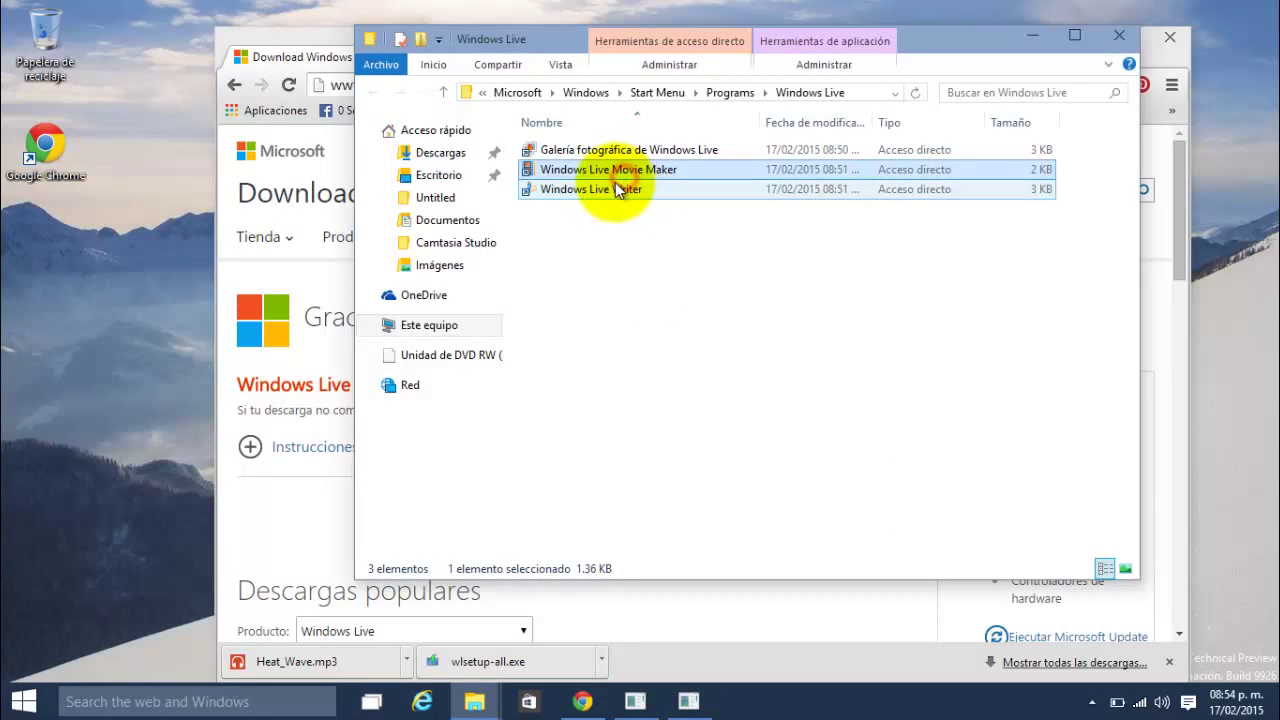
left_click(615, 188)
right_click(614, 188)
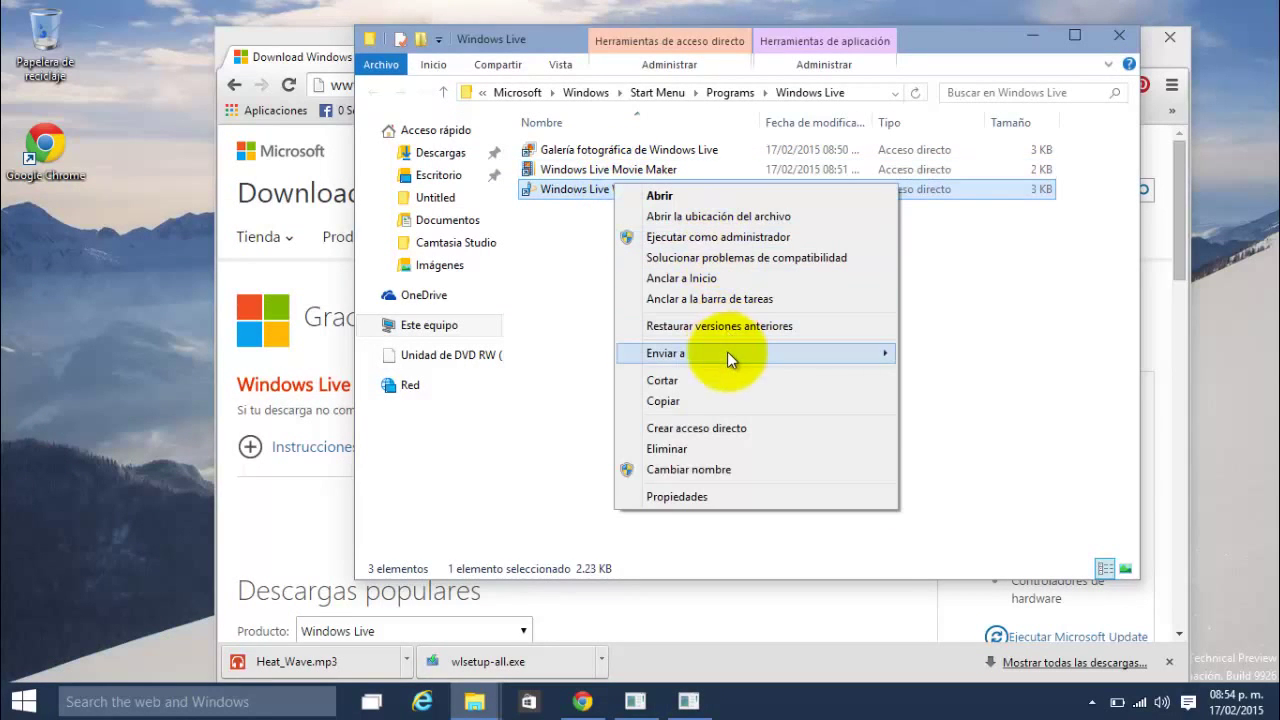
mouse_move(727, 352)
left_click(943, 446)
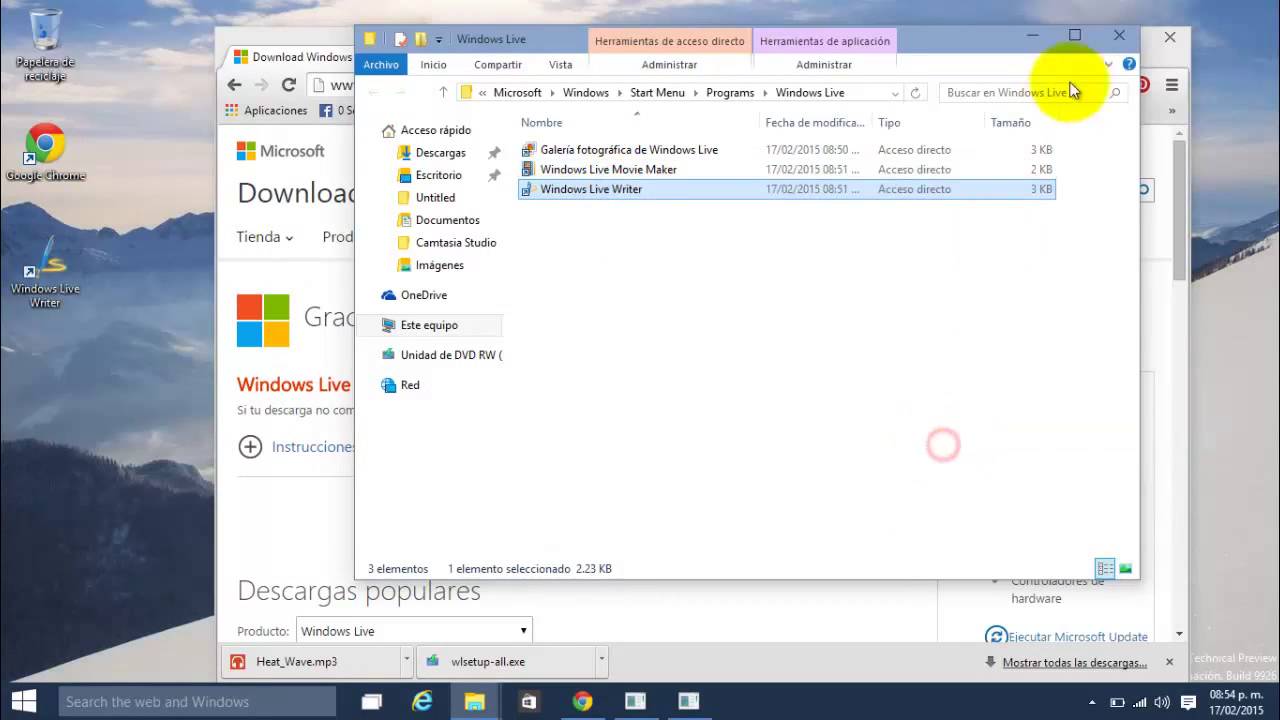
left_click(1118, 35)
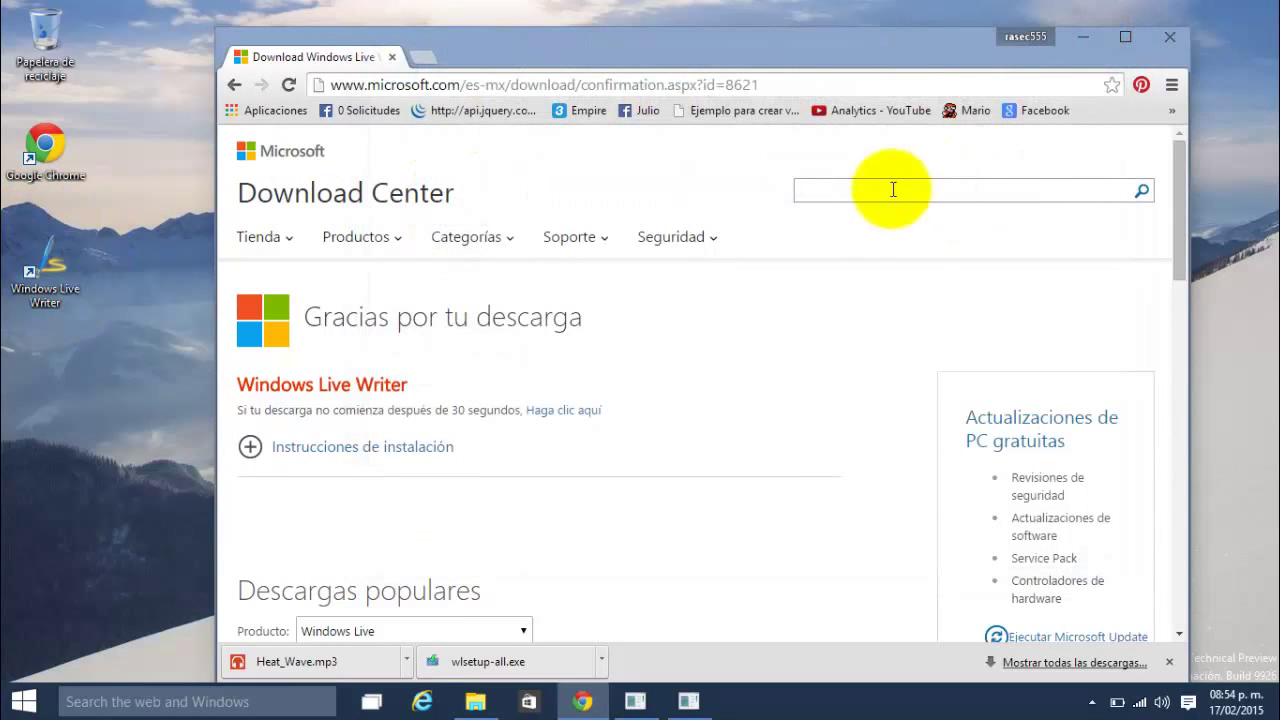
left_click(1083, 36)
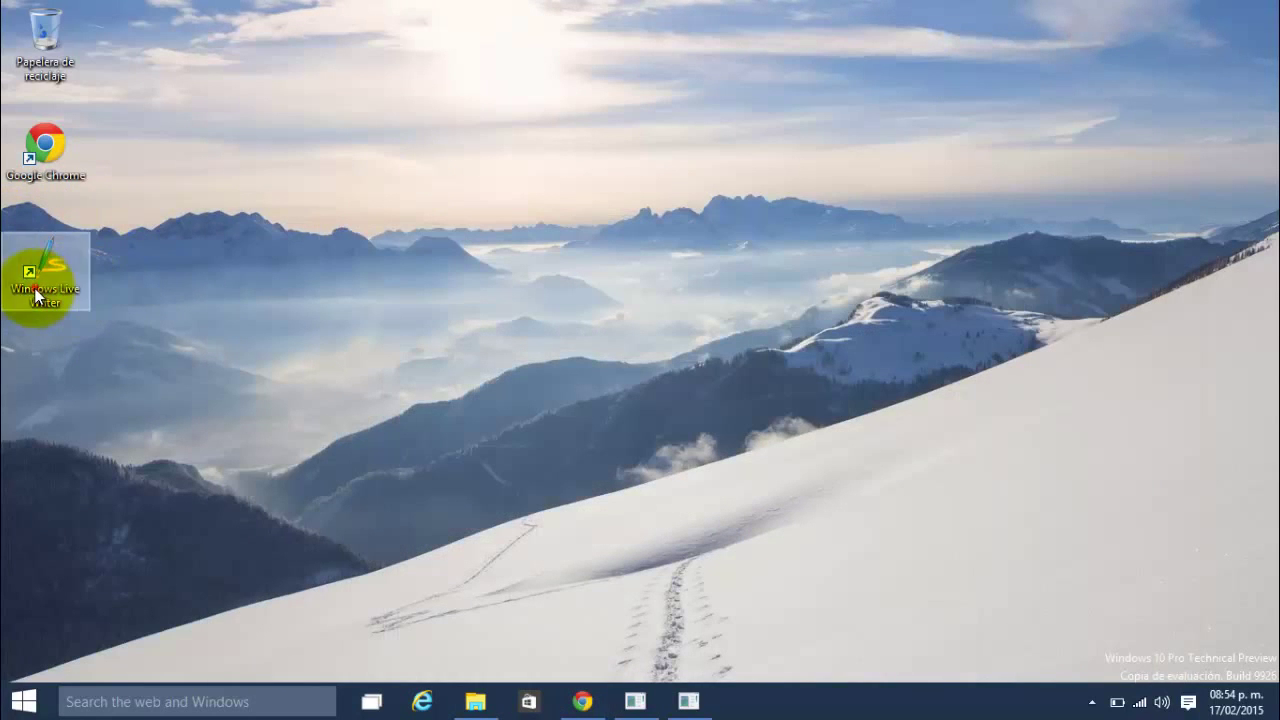
Step: Launch Writer from the desktop shortcut and pick 'Otro servicio de blog' in the setup wizard
double_click(35, 290)
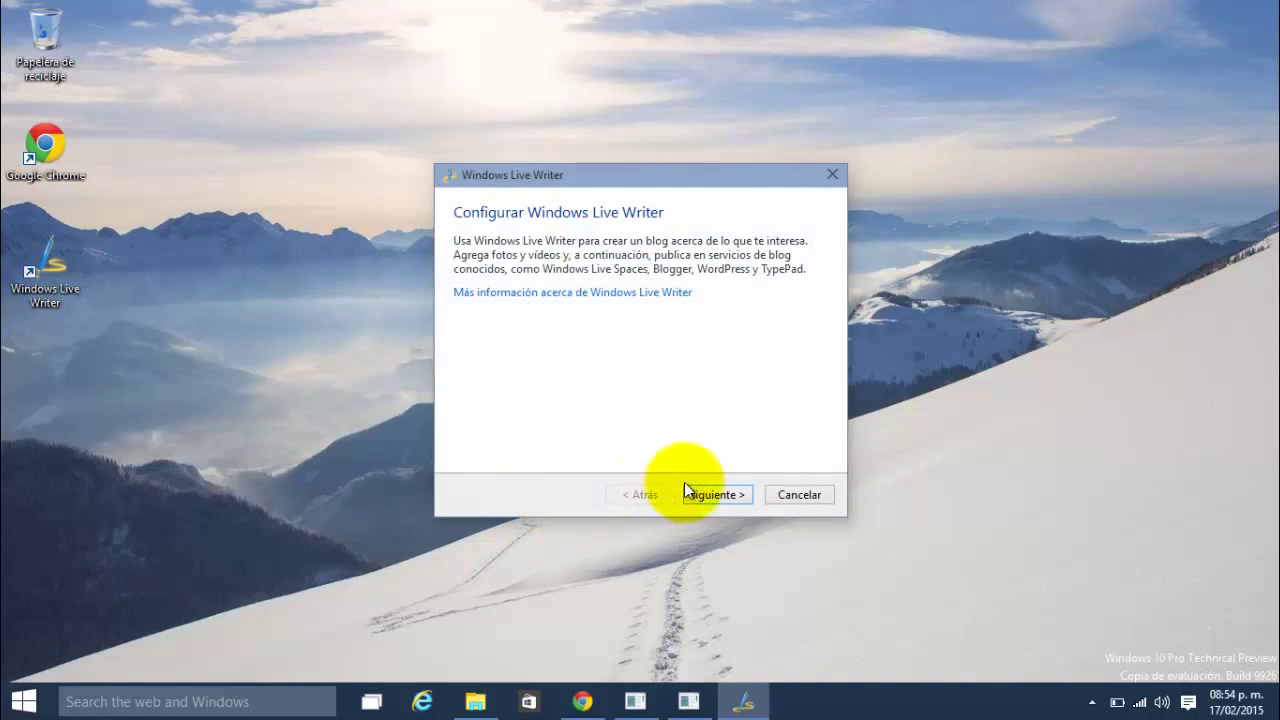
left_click(720, 496)
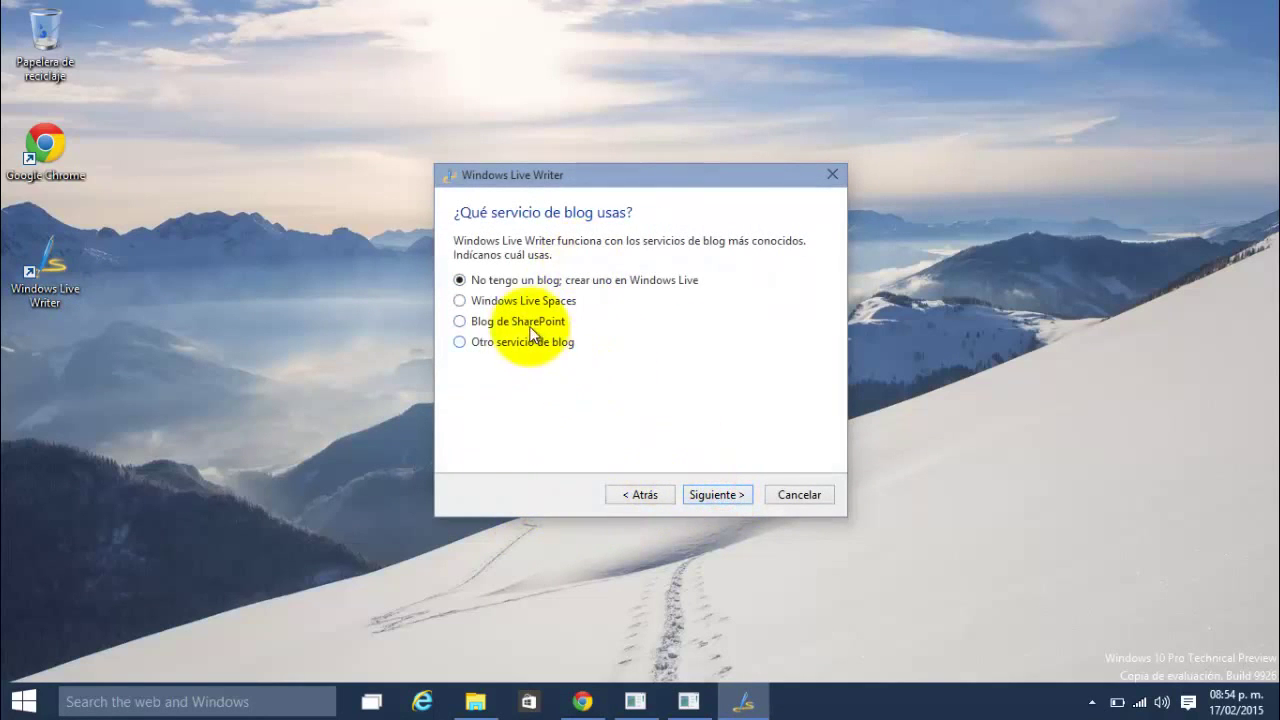
left_click(520, 341)
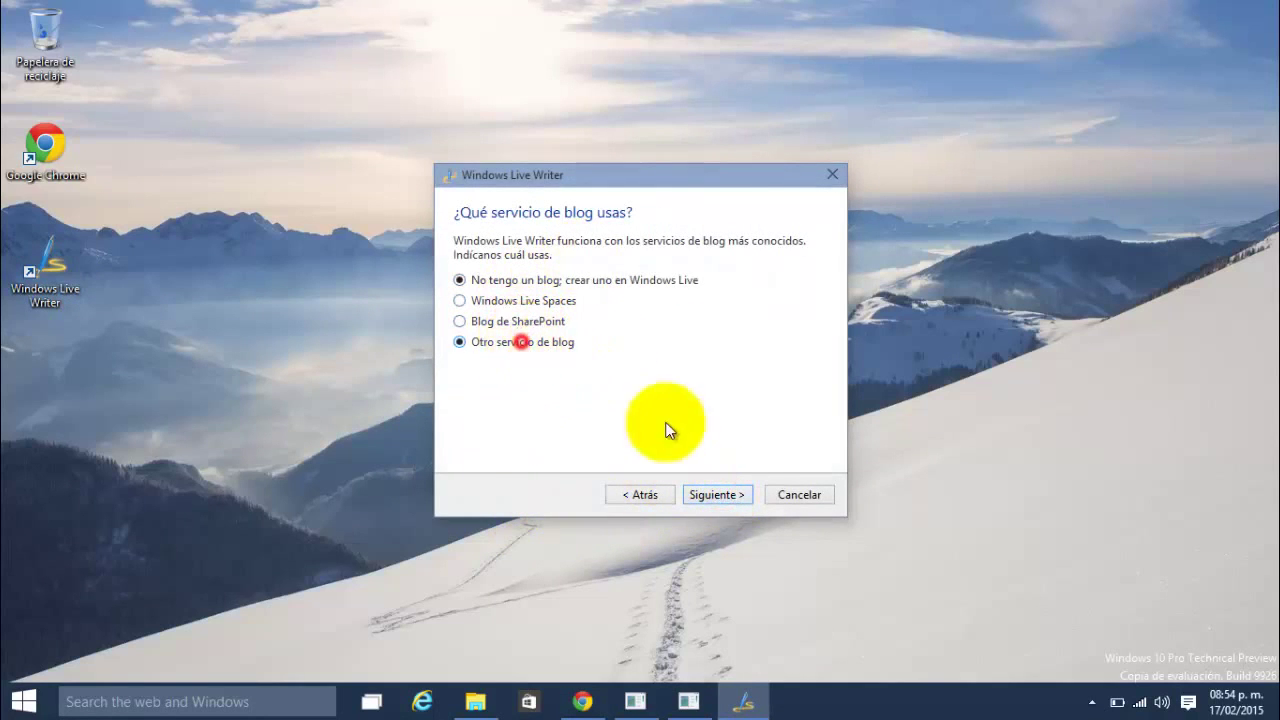
left_click(713, 496)
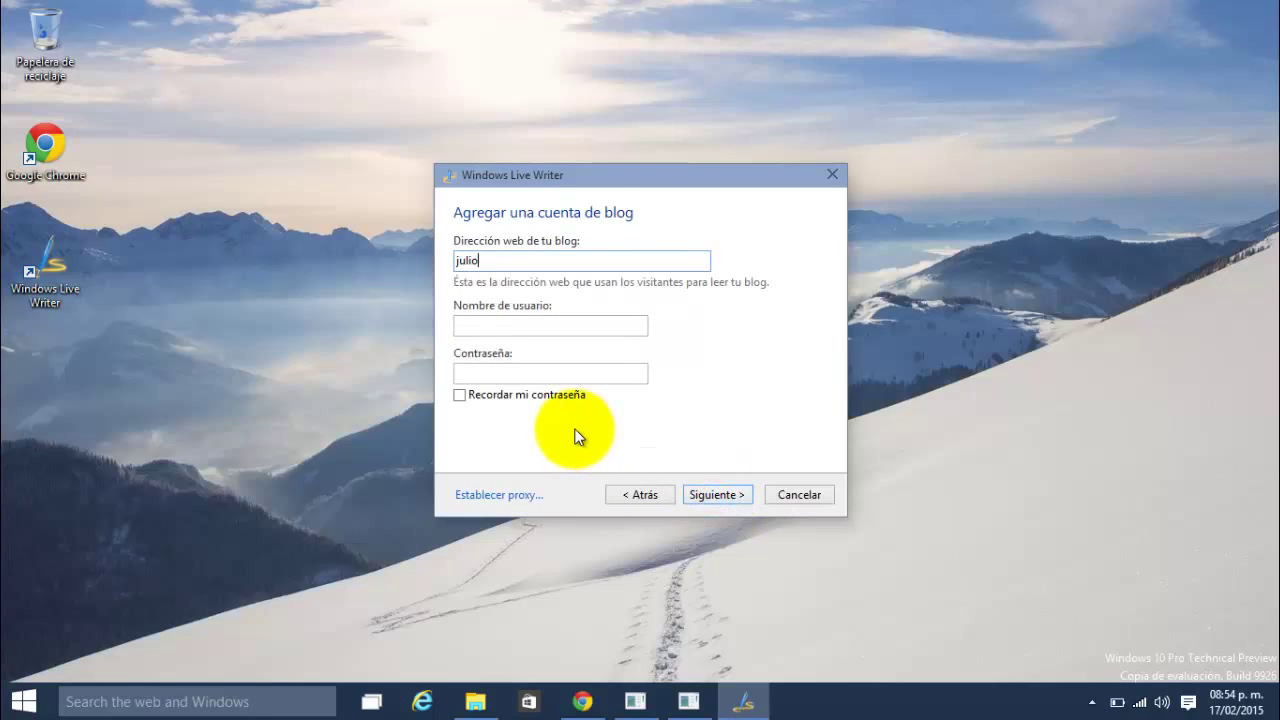
Step: Enter the Blogspot blog address and login, tick 'Recordar mi contraseña', and submit the account details
type("julius555.blogspot.com")
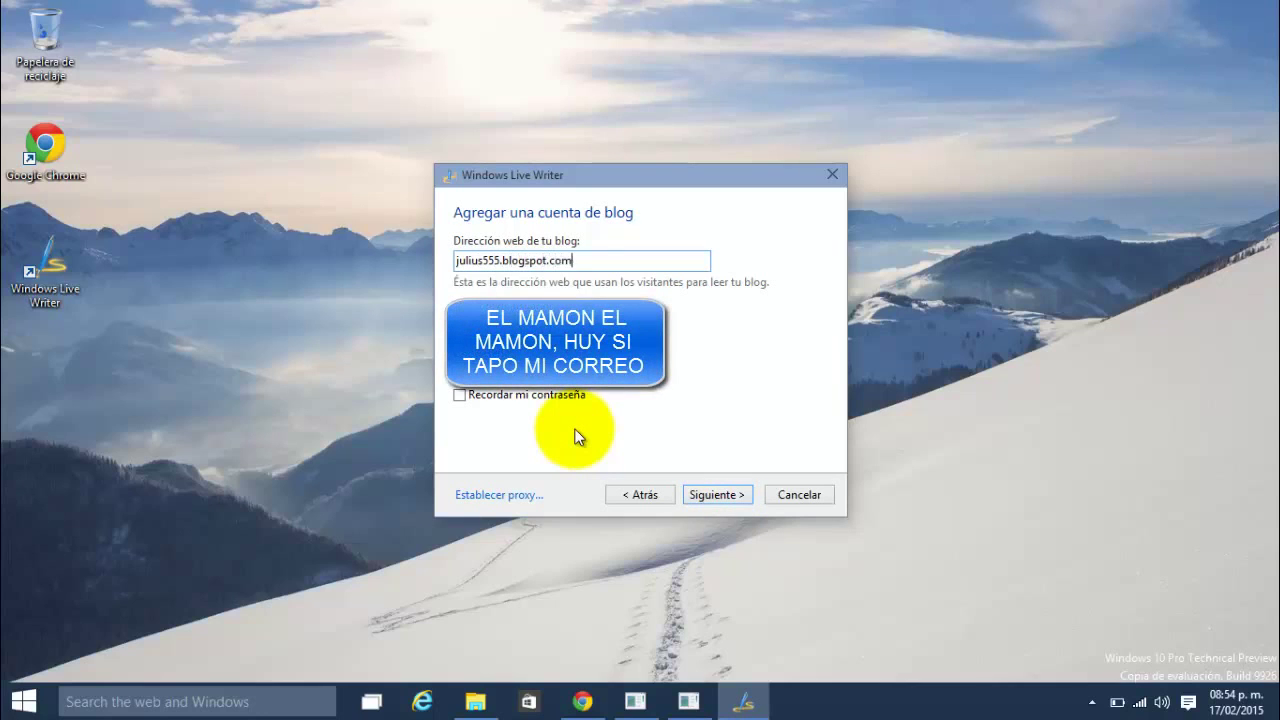
key("Tab")
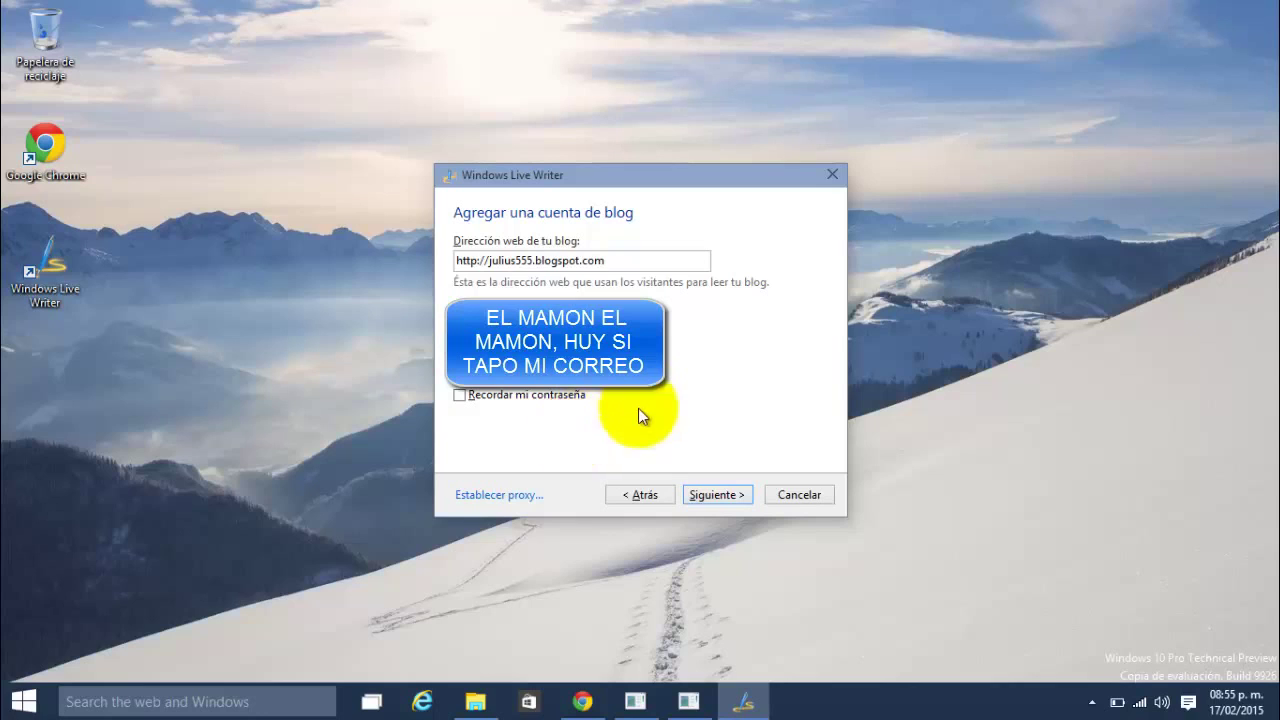
left_click(570, 394)
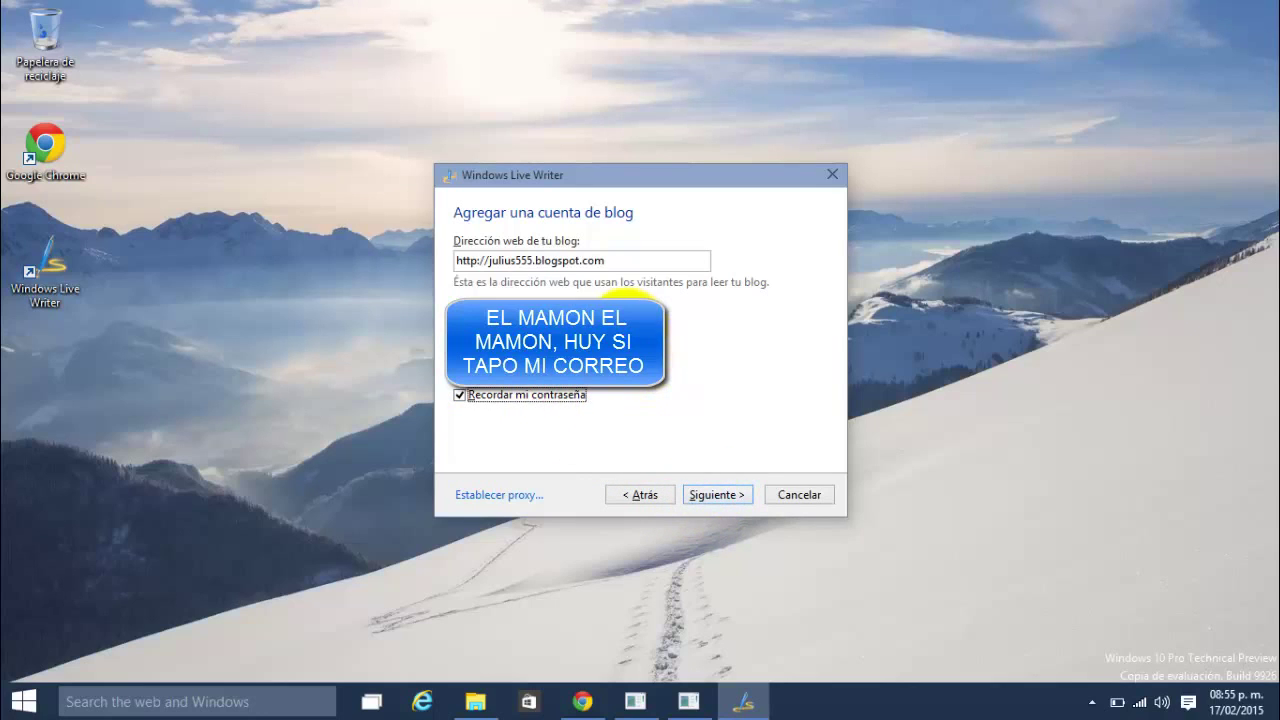
left_click(686, 326)
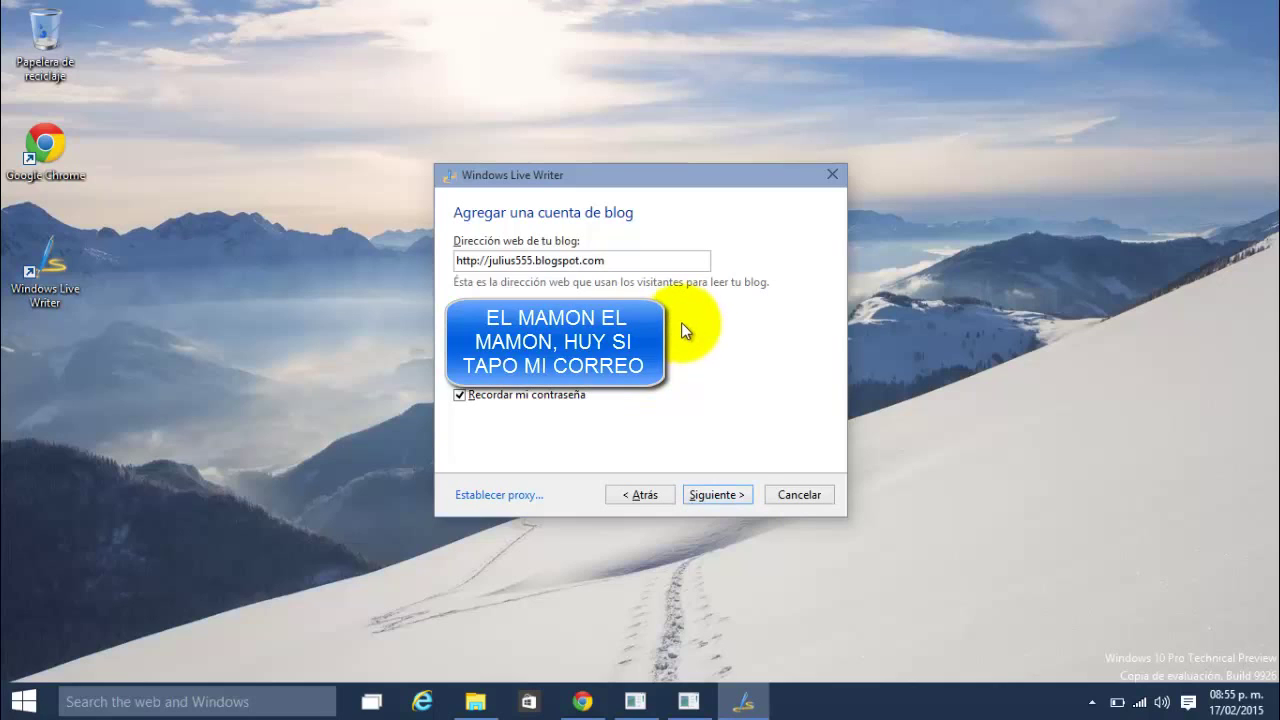
left_click(716, 497)
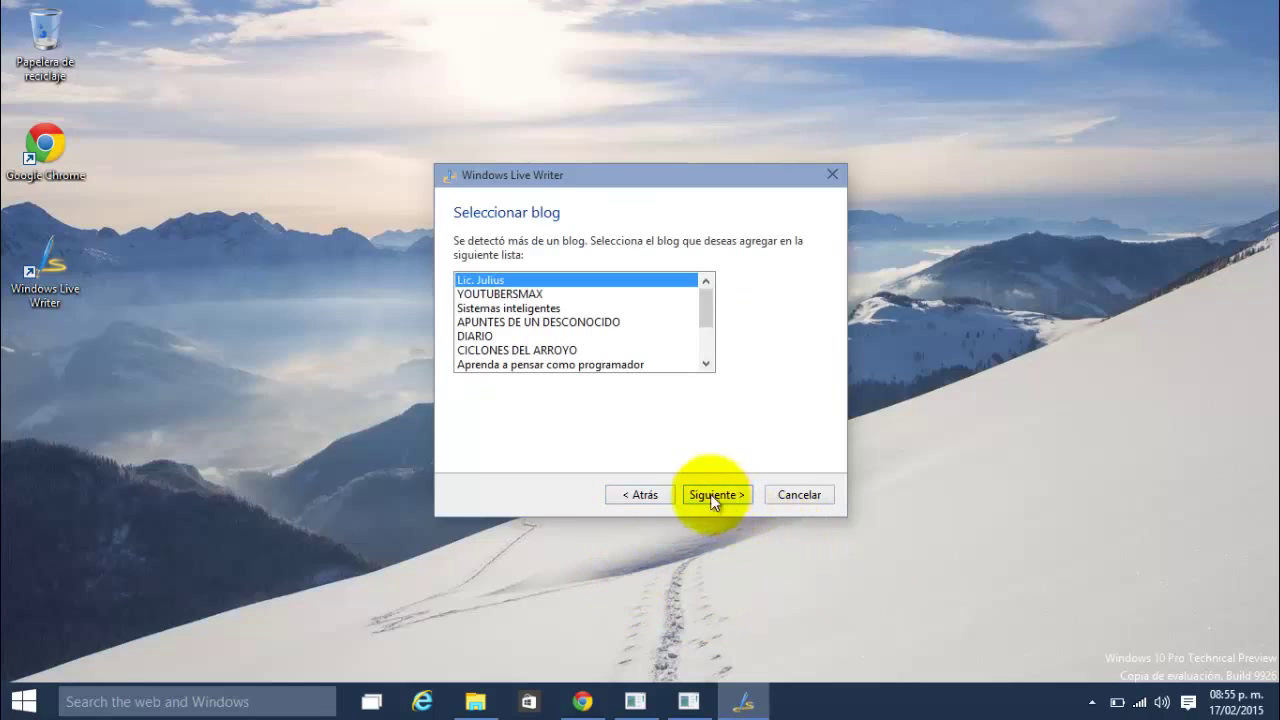
Step: Add the selected blog, allow a temporary post for theme detection, and finish with Finalizar
left_click(703, 492)
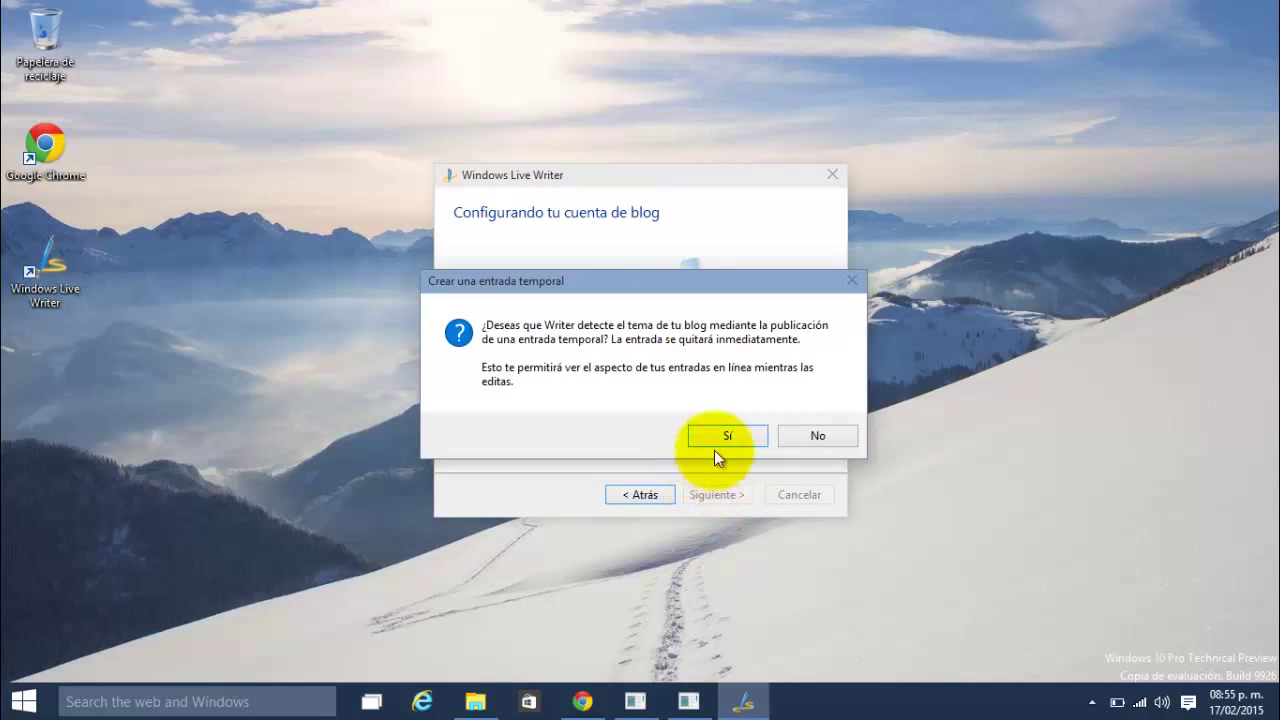
left_click(720, 442)
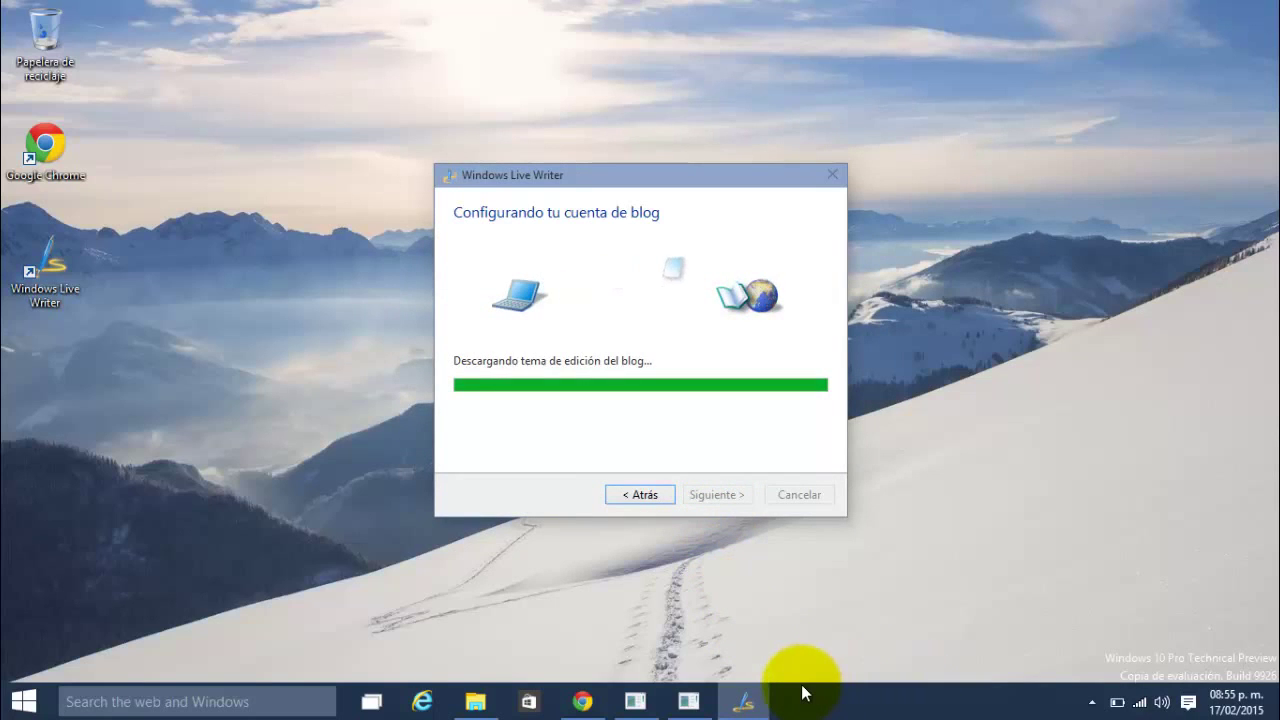
mouse_move(700, 713)
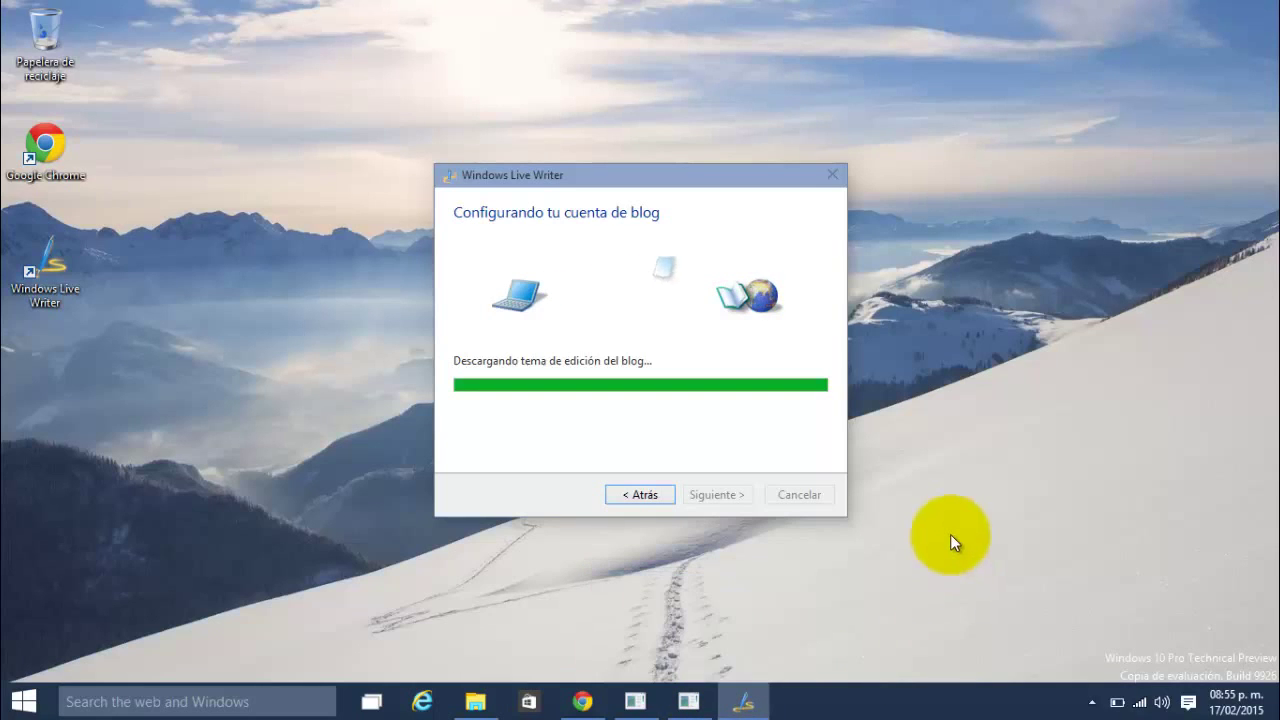
left_click(690, 706)
left_click(972, 462)
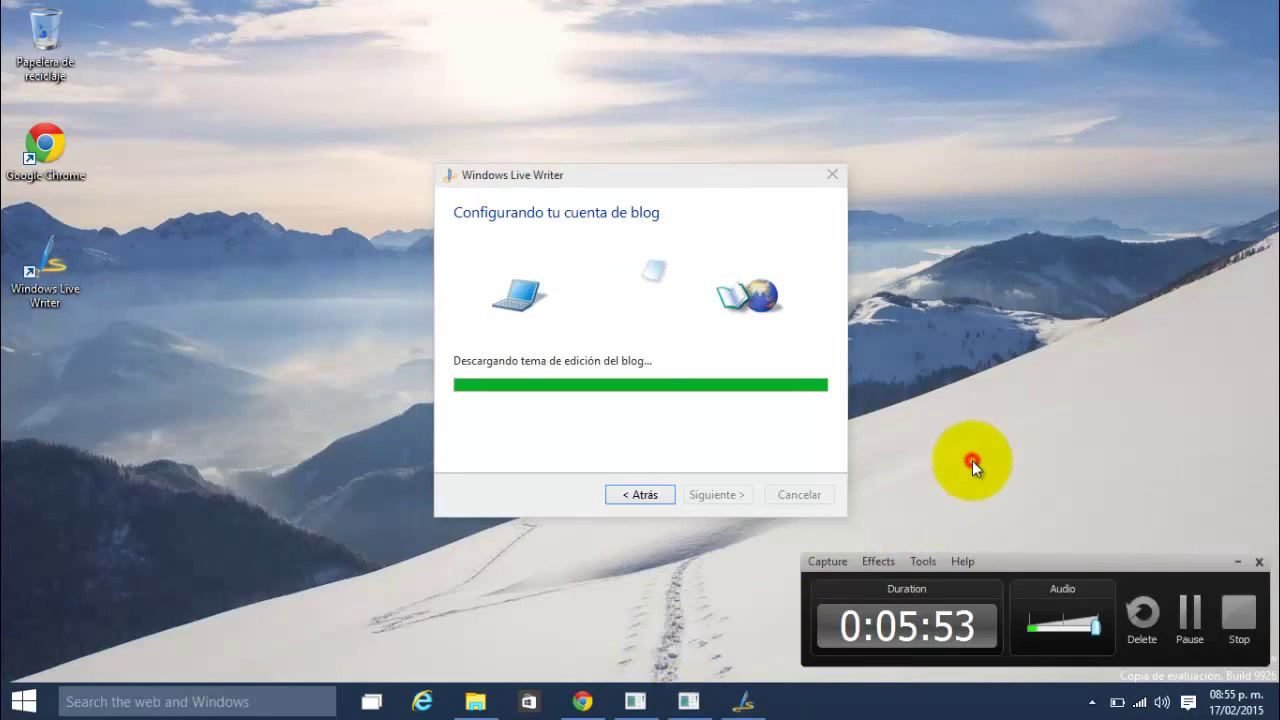
left_click(1186, 612)
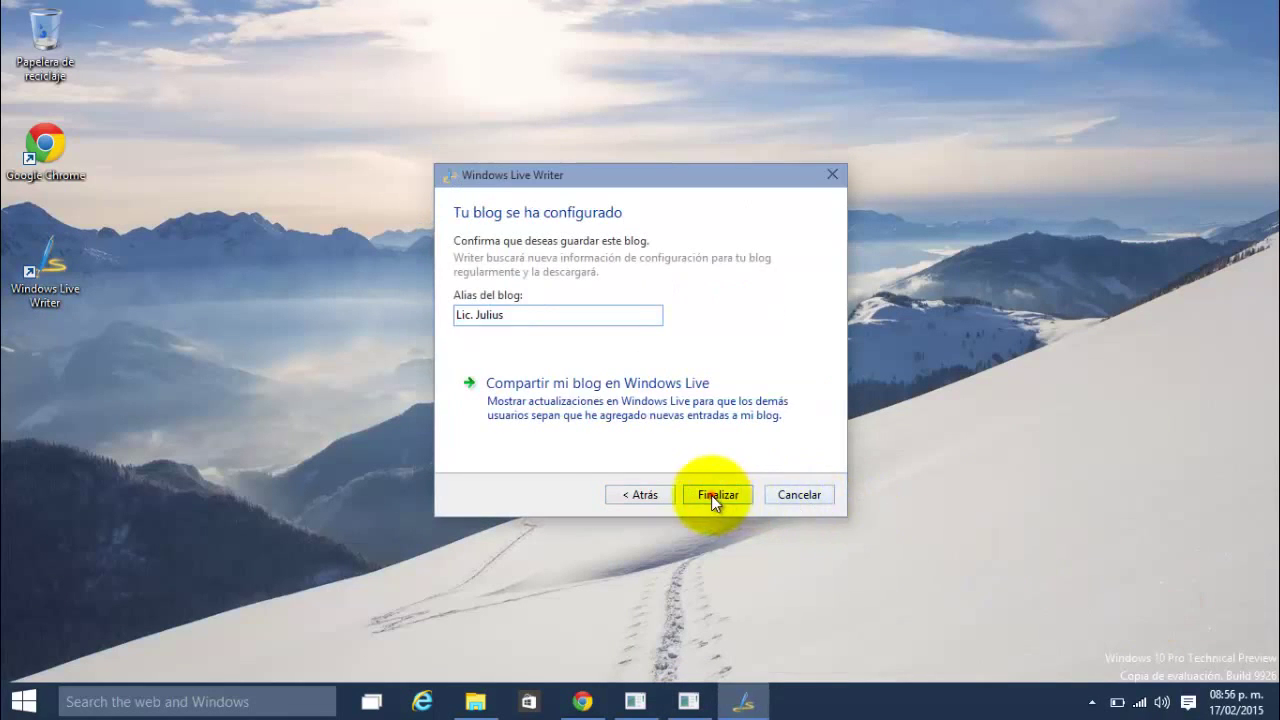
left_click(711, 495)
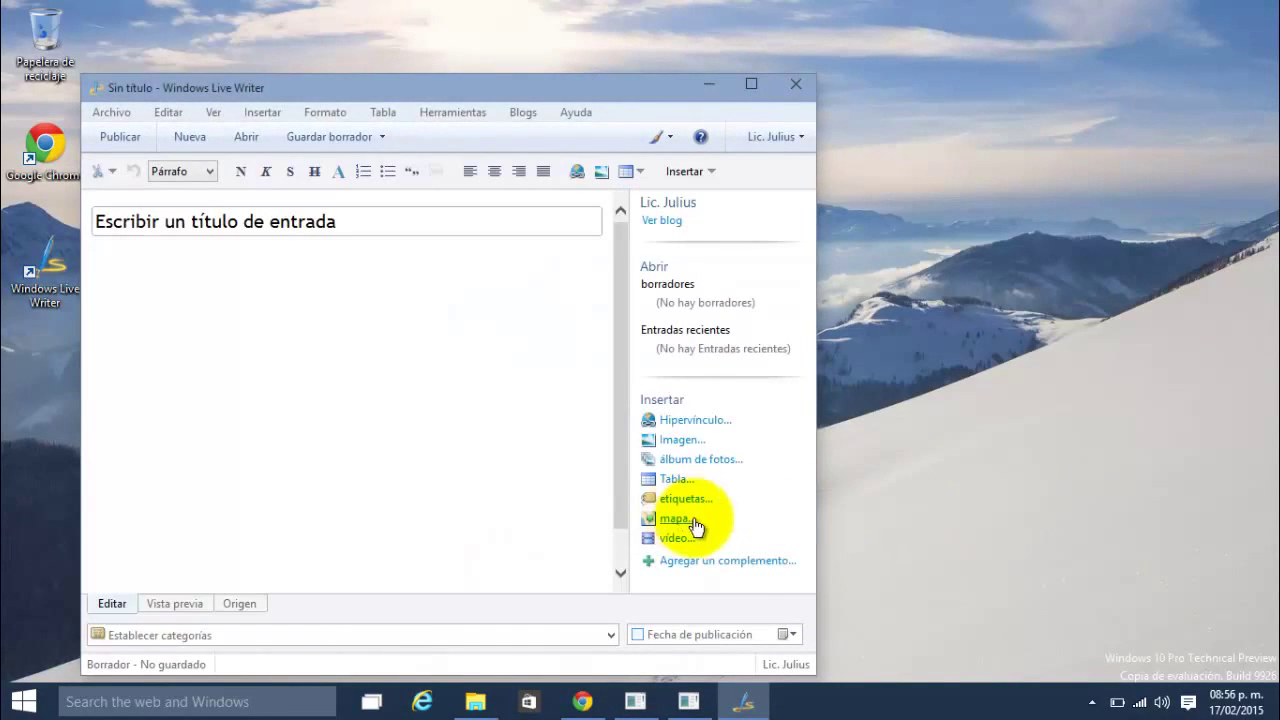
Step: Maximize the Writer window, glance at the blog options, and place the caret in the title and body
double_click(470, 90)
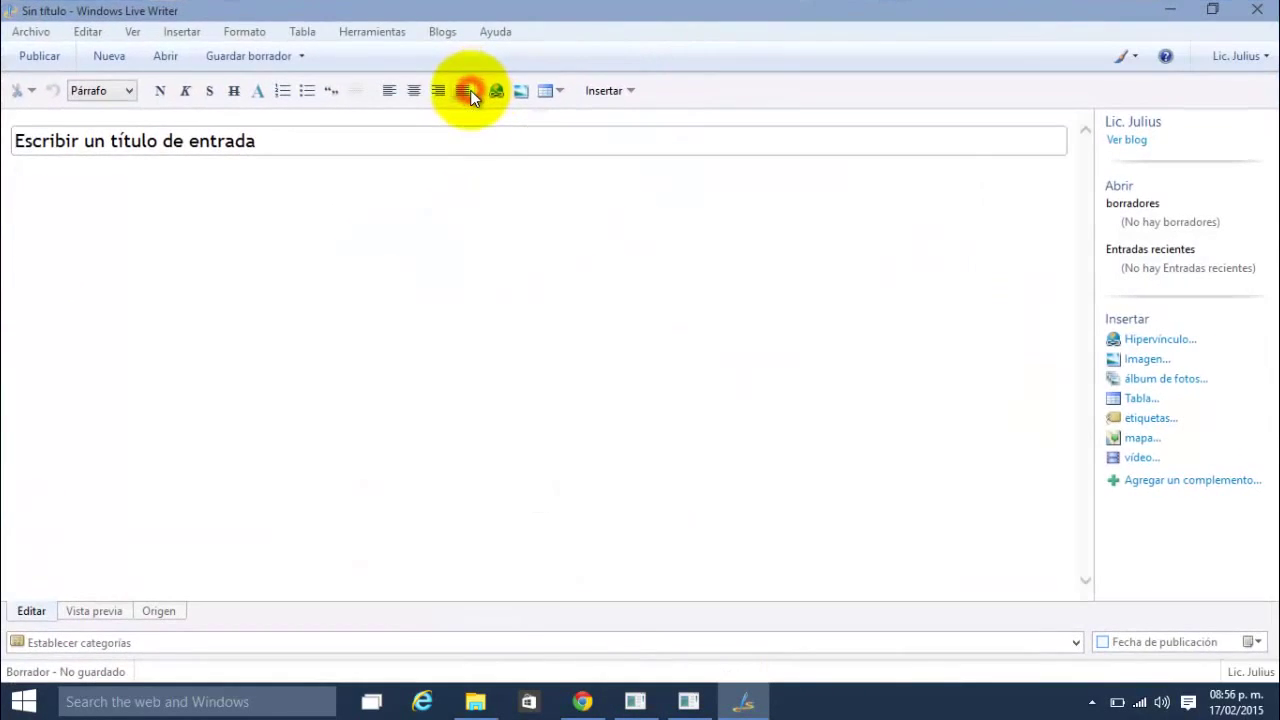
left_click(244, 257)
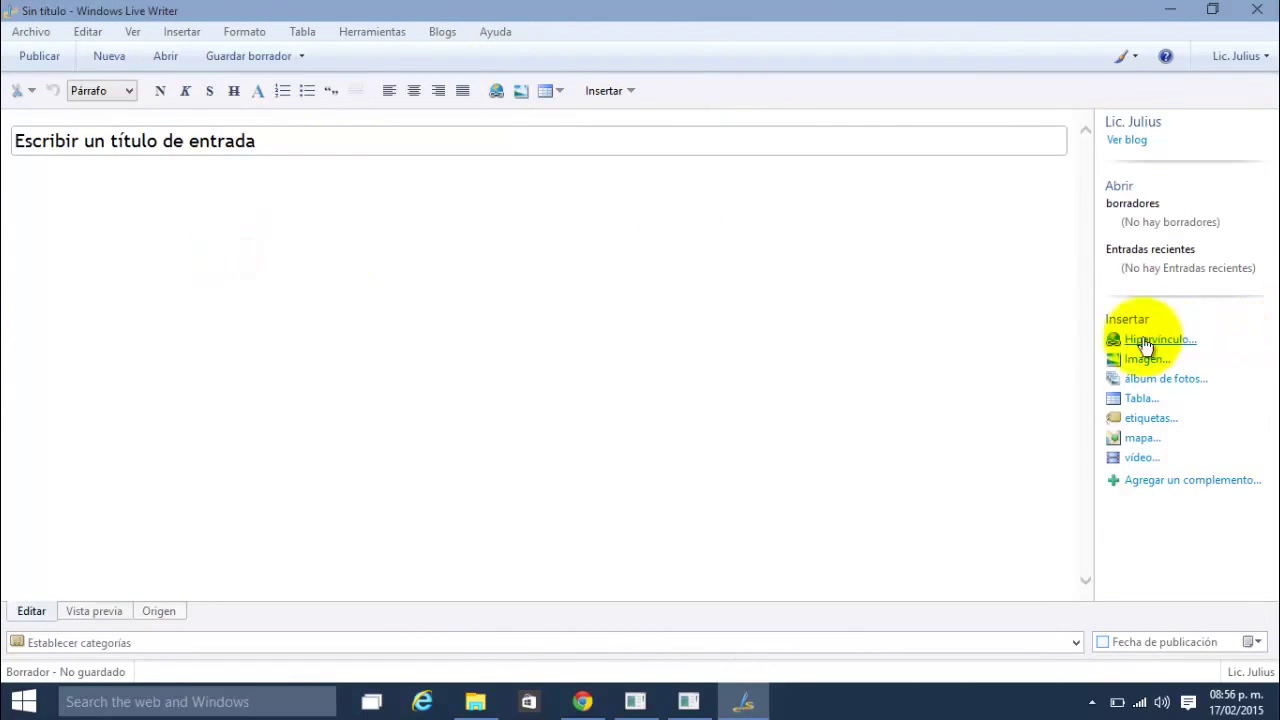
left_click(440, 31)
mouse_move(368, 31)
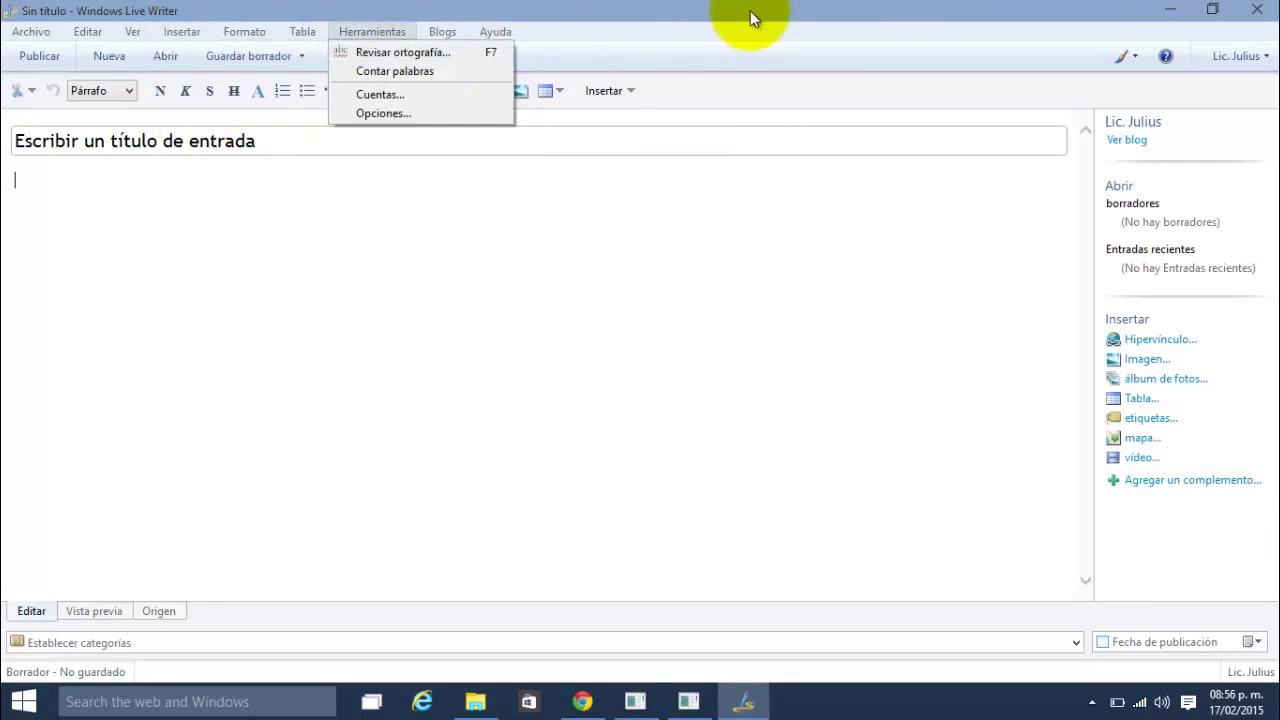
left_click(371, 296)
left_click(313, 150)
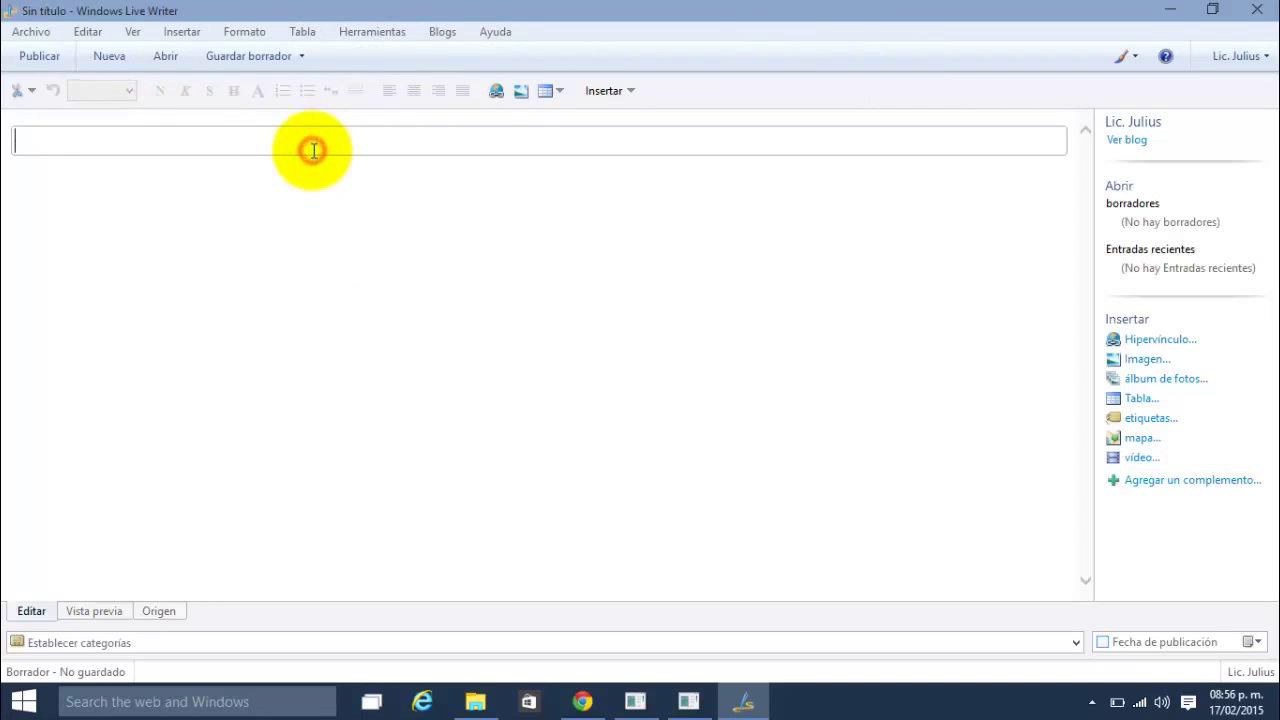
left_click(326, 222)
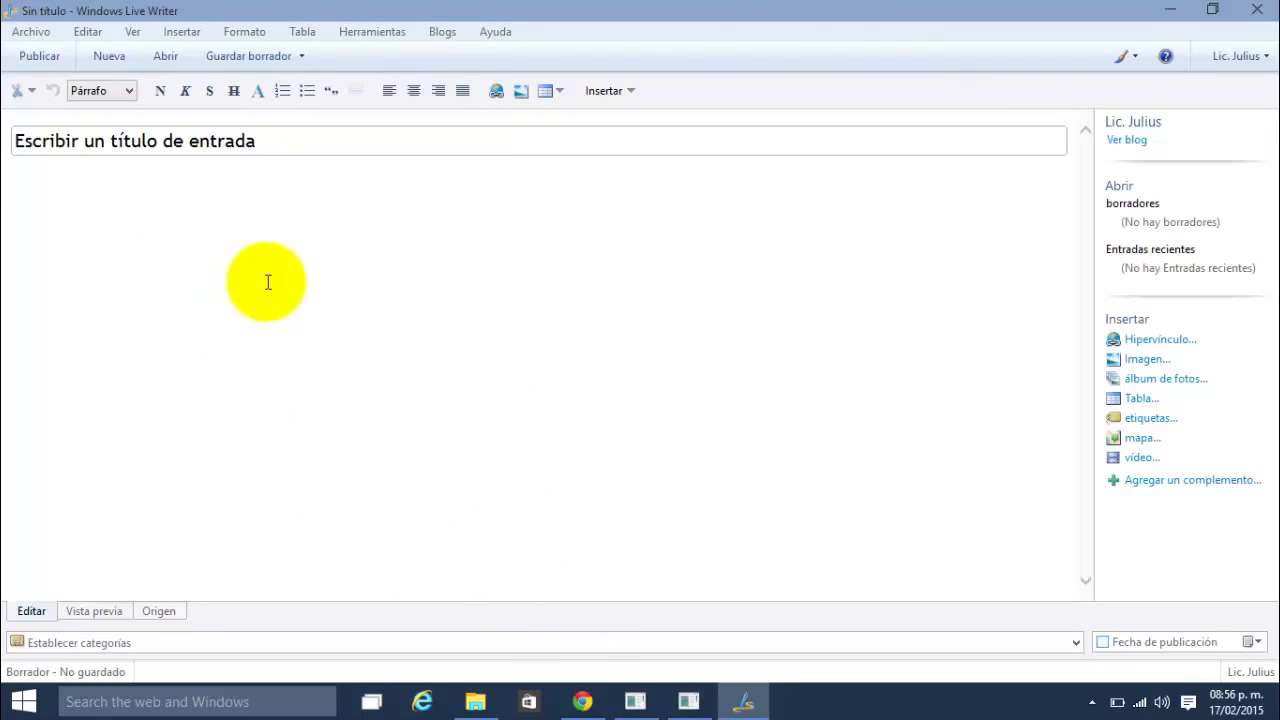
Step: Load youtube.com in a new Chrome tab and go to the channel's Creator Studio
left_click(581, 706)
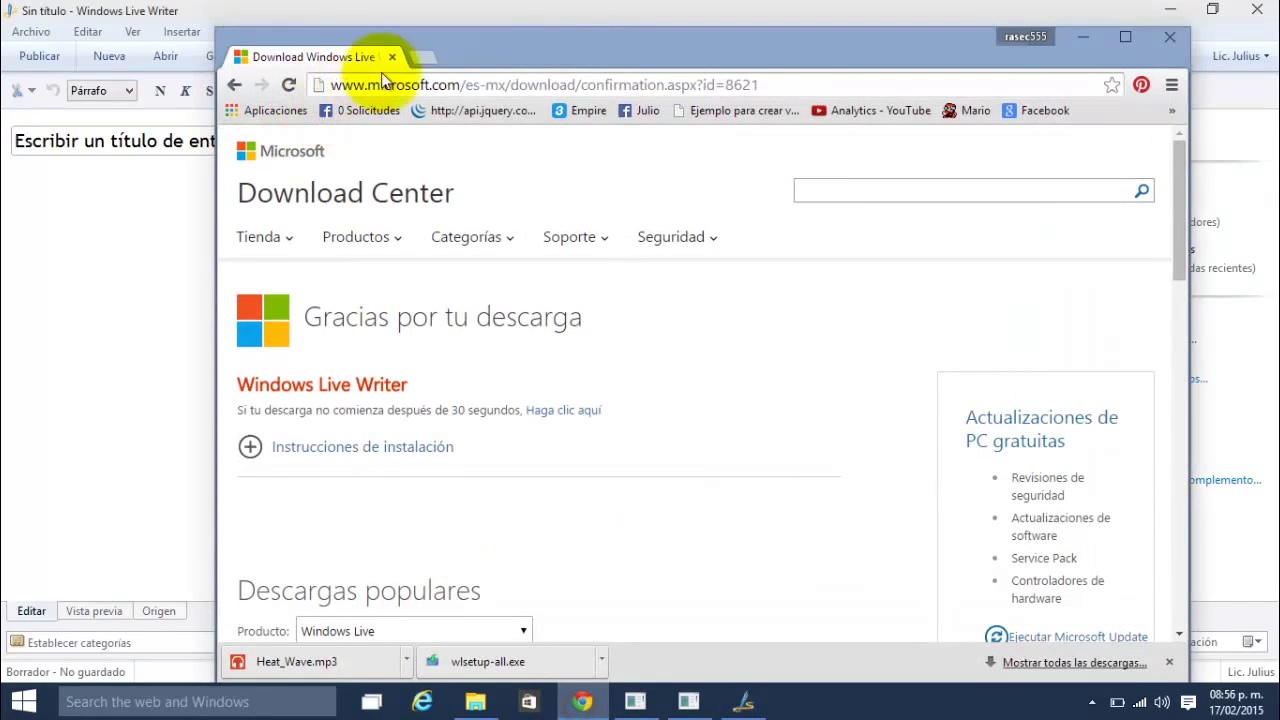
left_click(418, 56)
type("www.youtube.com")
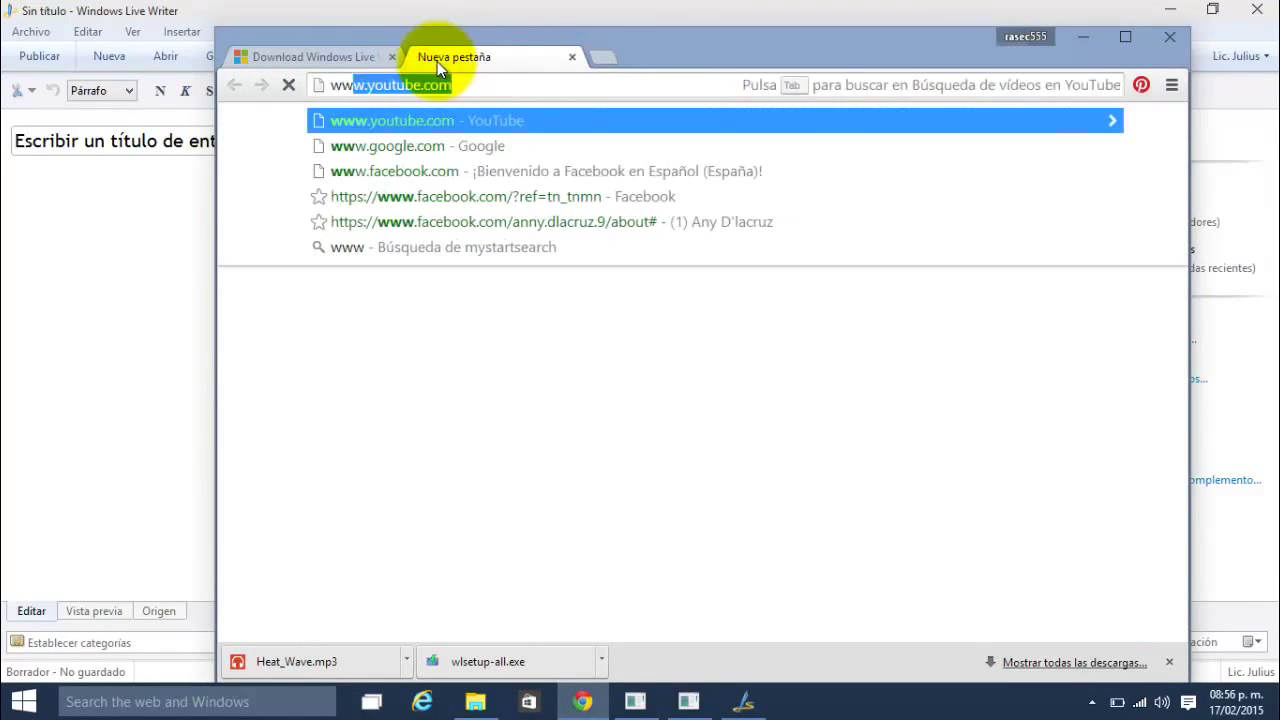
key("End")
key("Return")
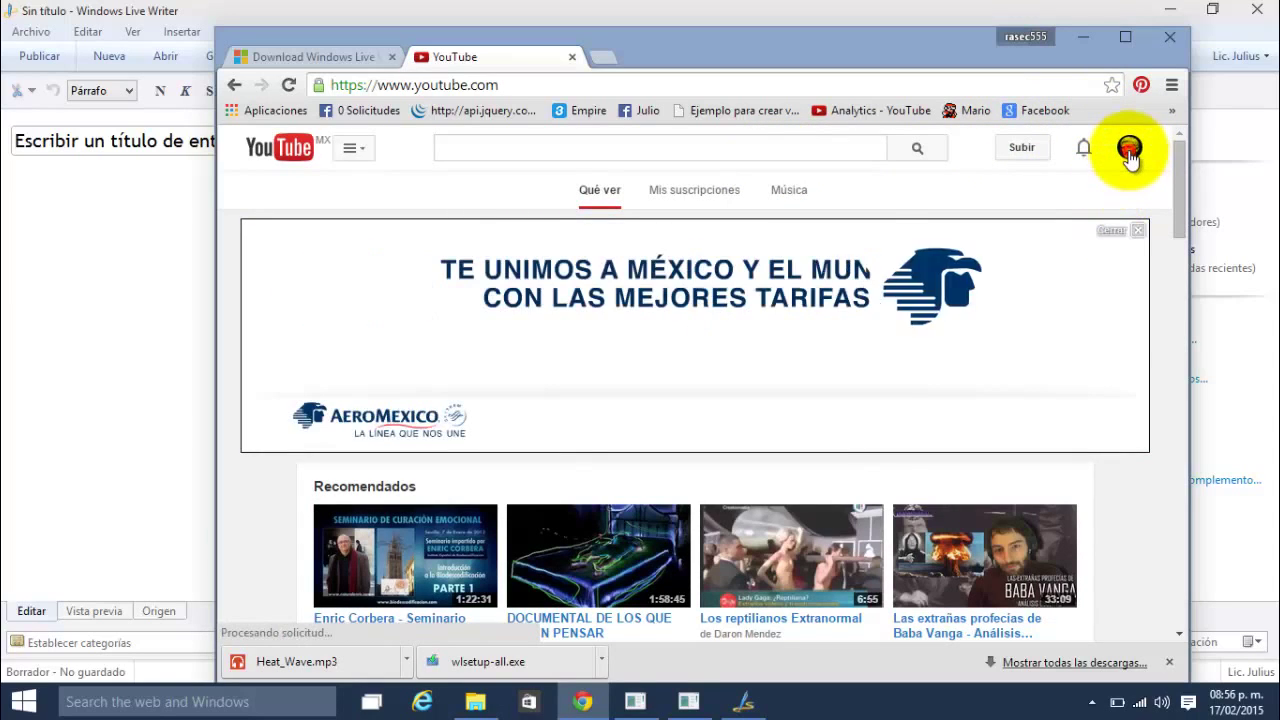
left_click(1129, 150)
left_click(1025, 271)
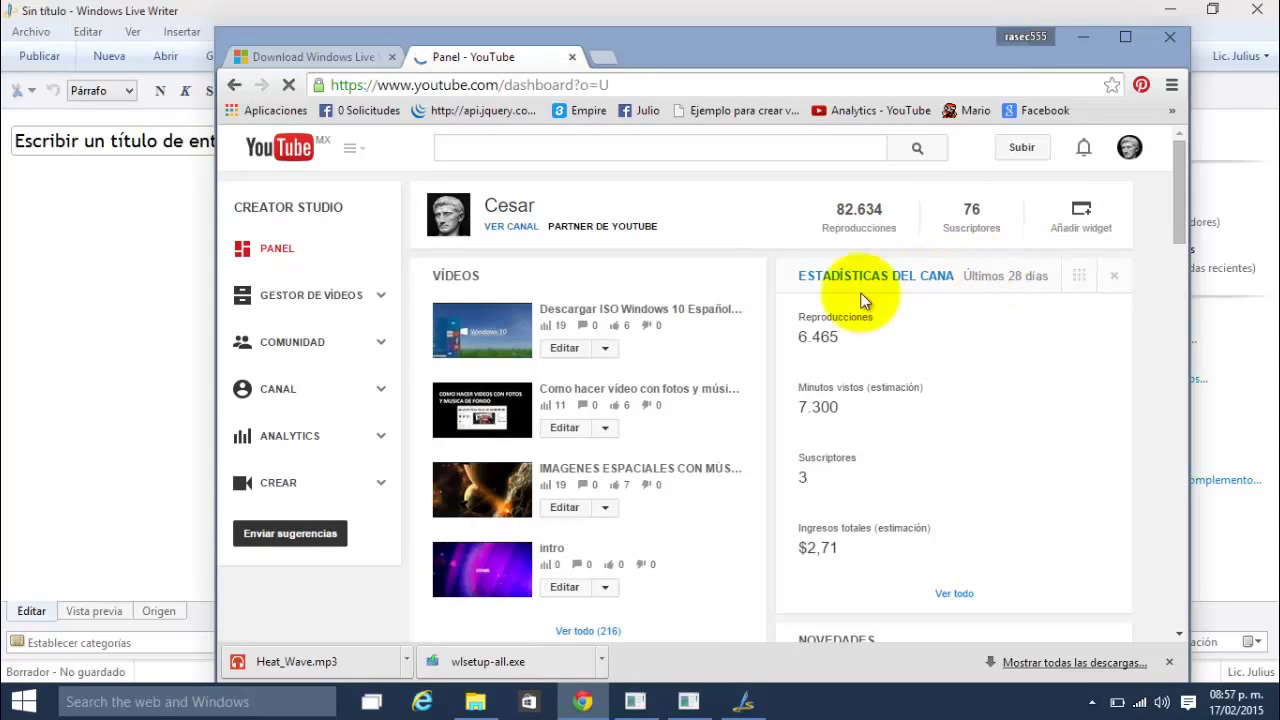
Step: Copy the full description of the Descargar ISO Windows 10 video into the Writer post body
left_click(628, 313)
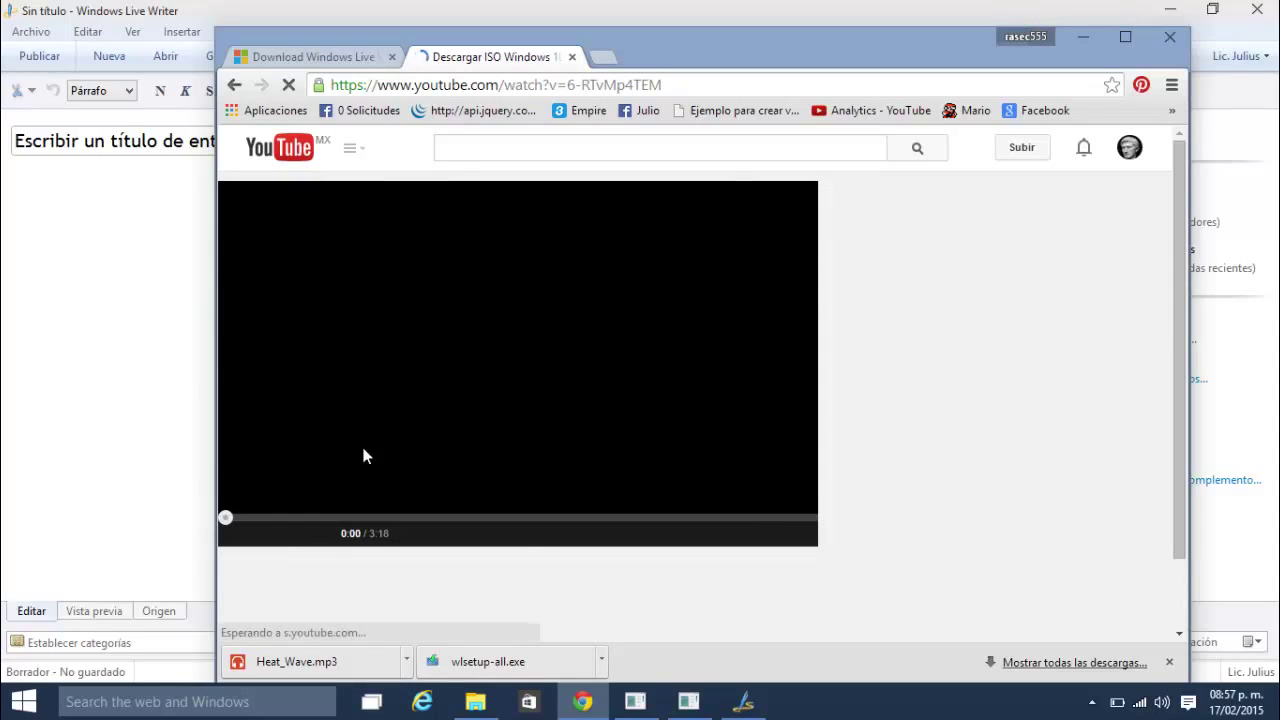
scroll(321, 540, "down", 2)
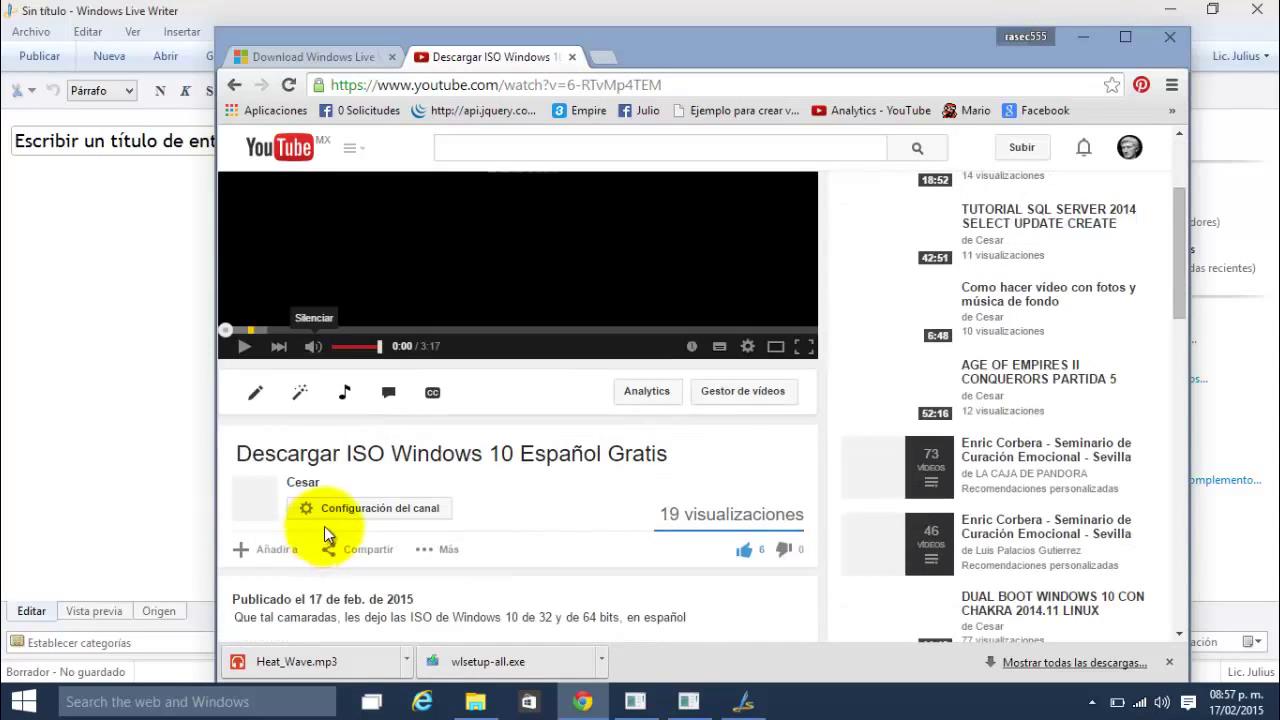
left_click(508, 590)
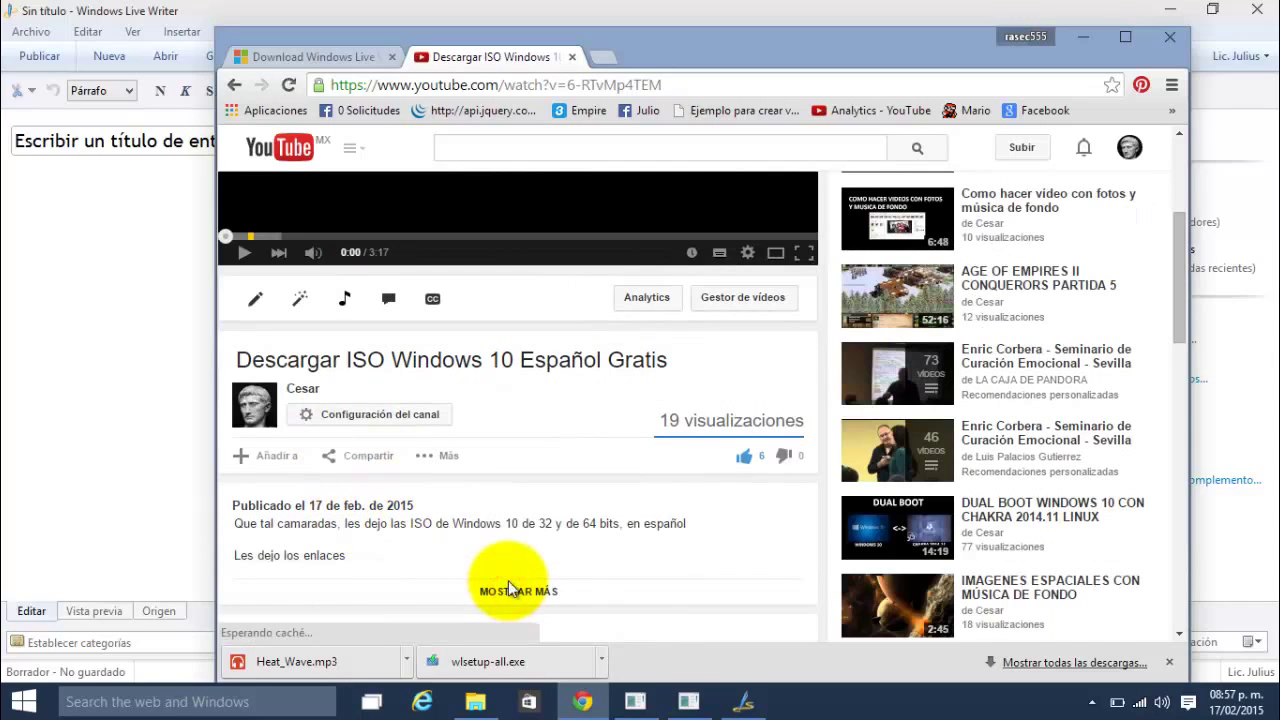
scroll(376, 486, "down", 1)
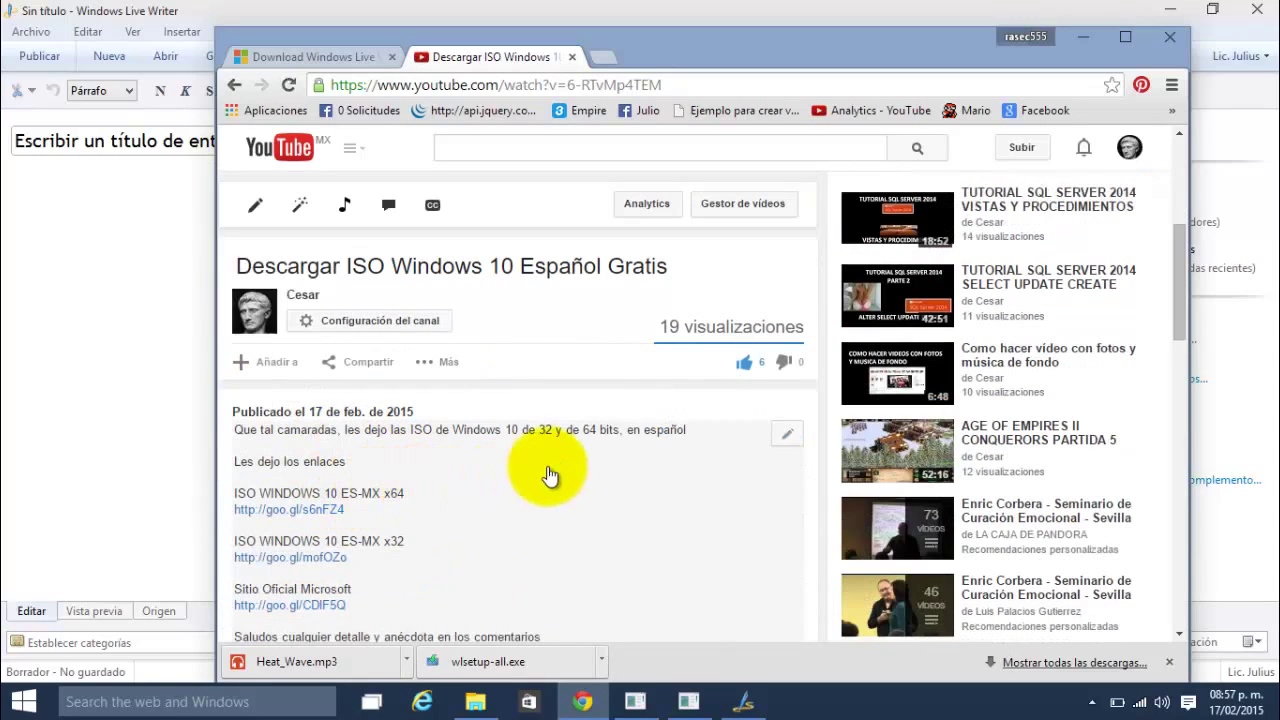
left_click(620, 440)
scroll(620, 440, "down", 3)
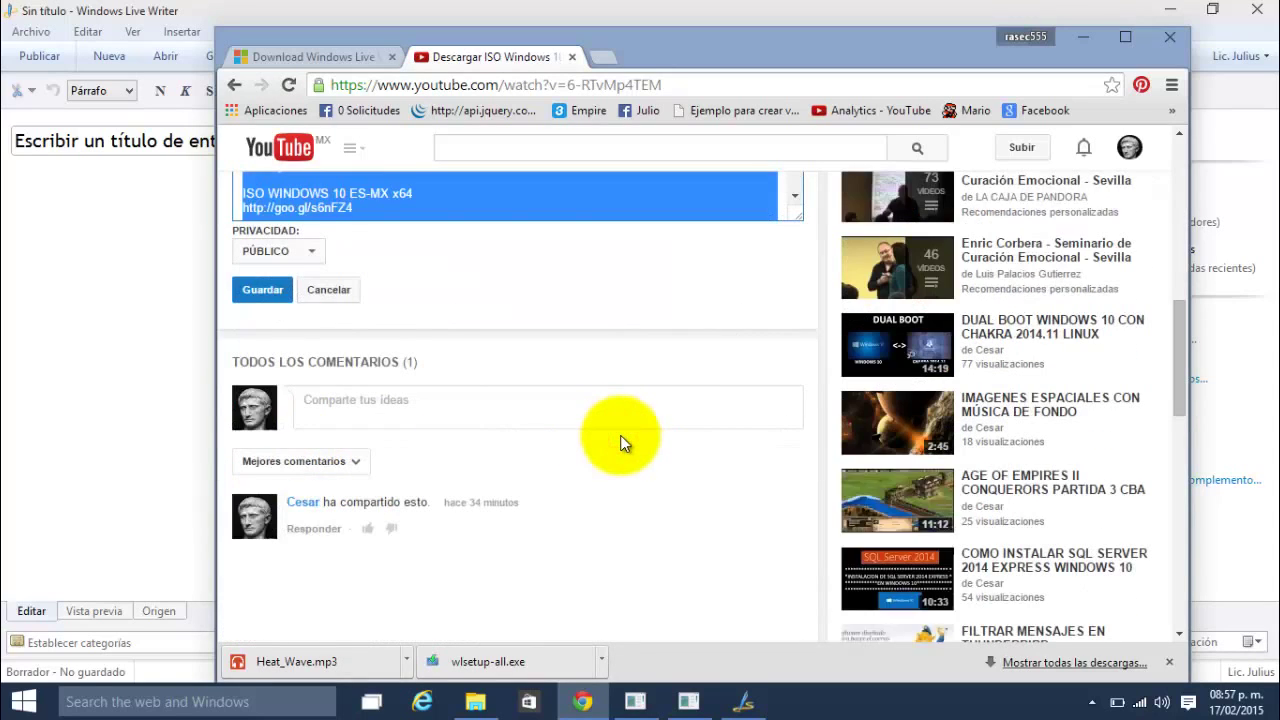
left_click(70, 233)
type("Que tal camaradas, les dejo las ISO de Windows 10 de 32 y de 64 bits, en español Les dejo los enlaces ISO WINDOWS 10 ES-MX x64 http://goo.gl/s6nFZ4 ISO WINDOWS 10 ES-MX x32 http://goo.gl/mofOZo Sitio Oficial Microsoft http://goo.gl/CDlF5Q Saludos cualquier detalle y anécdota  en los comentarios")
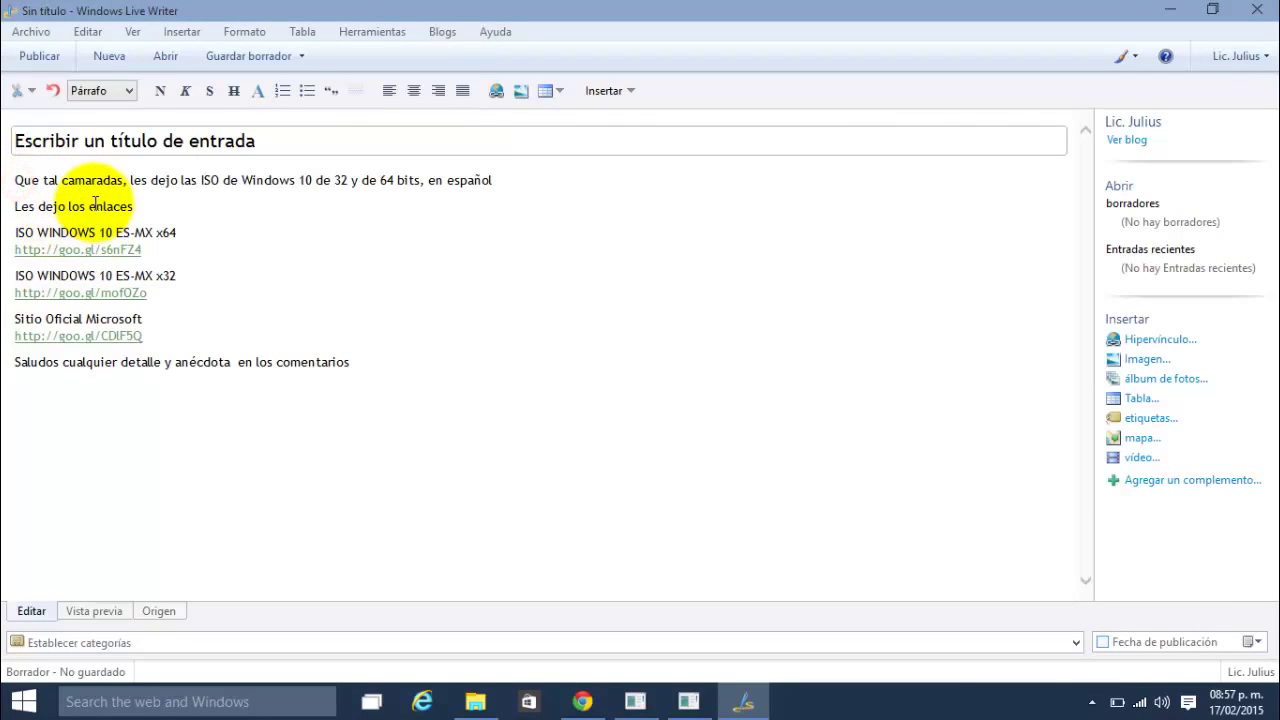
Step: Insert a blank first line in the post body and copy the YouTube video's URL from Chrome
key("Return")
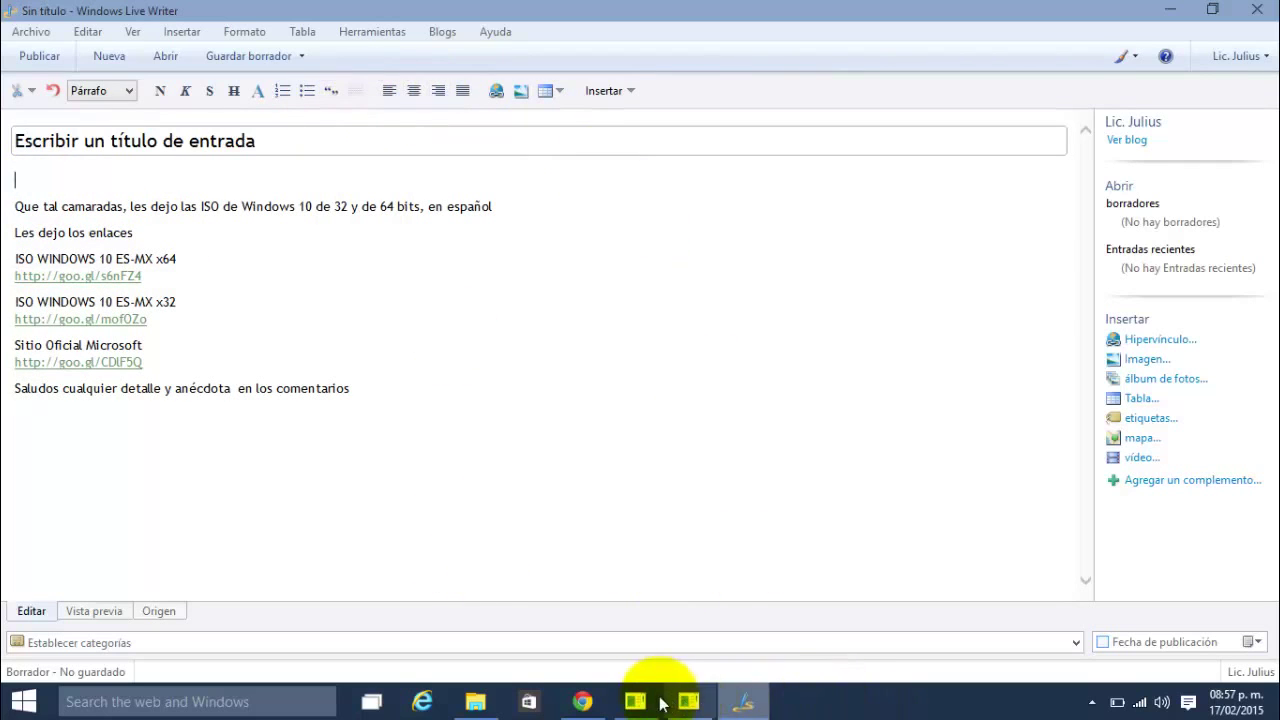
left_click(582, 701)
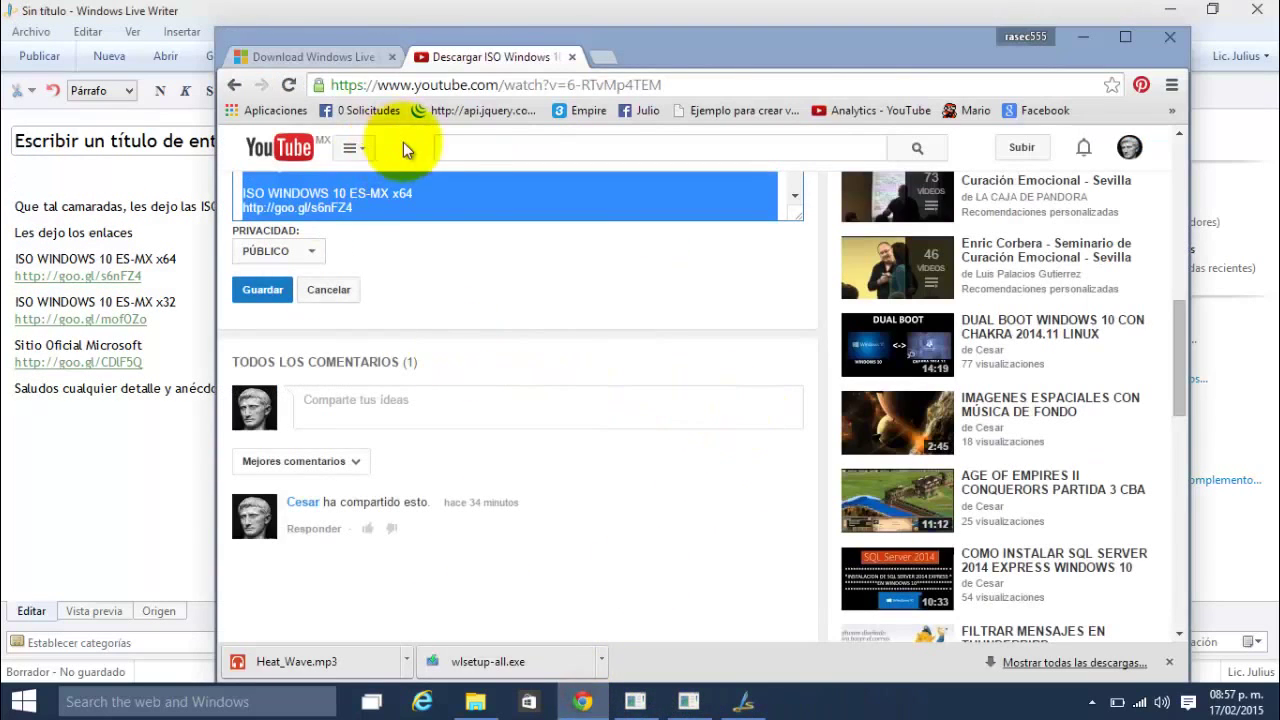
left_click(510, 85)
key("ctrl+c")
left_click(61, 181)
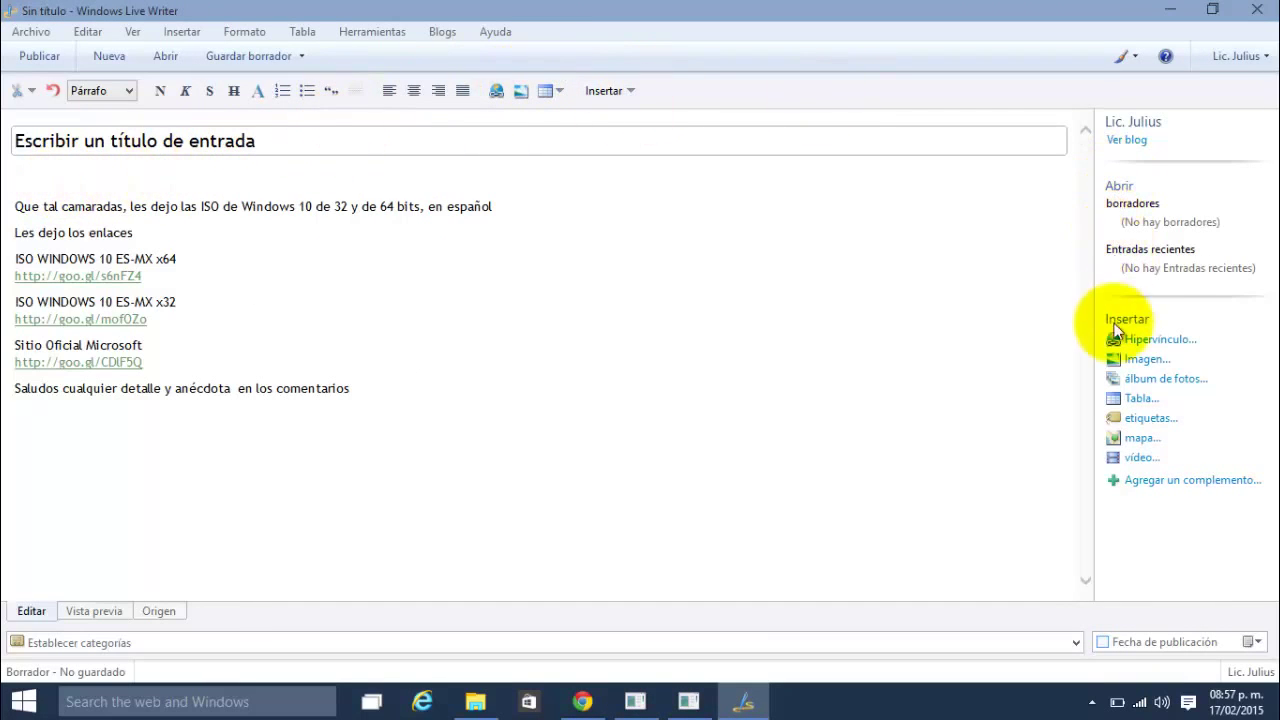
Step: Embed the YouTube video via Insertar vídeo, using its pasted URL switched from https to http
left_click(1138, 460)
key("ctrl+v")
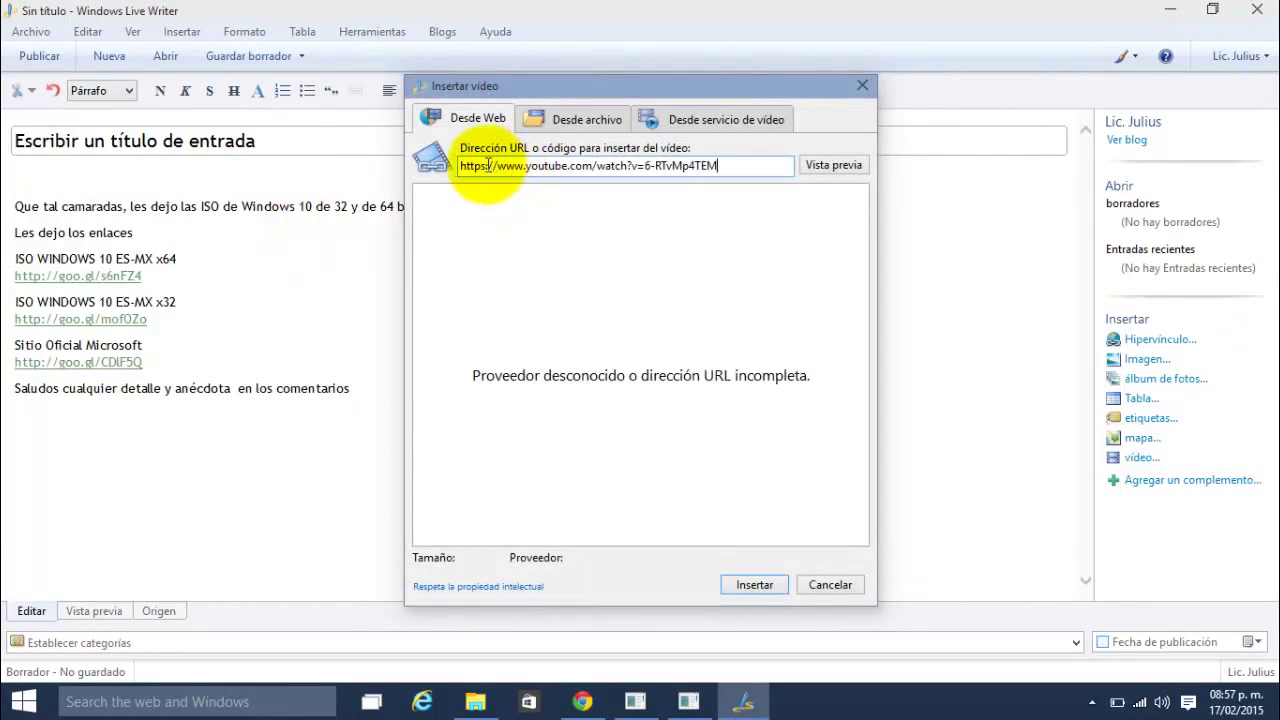
left_click(486, 165)
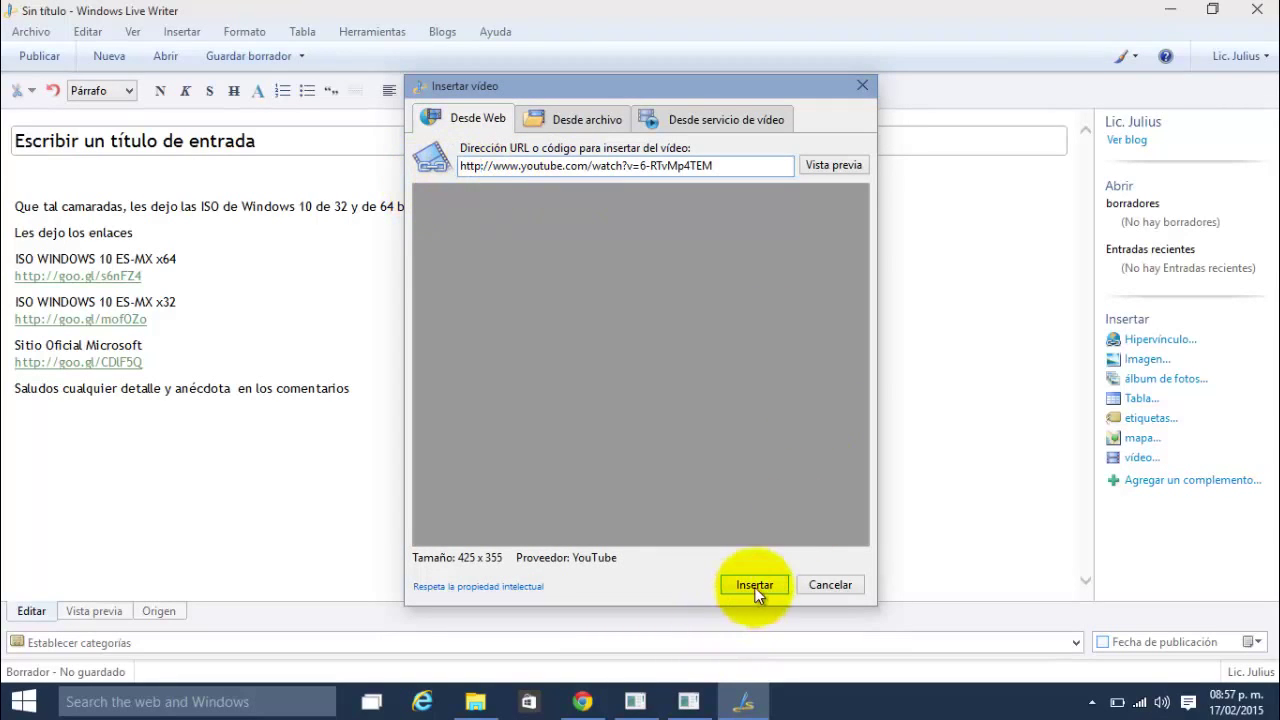
left_click(756, 588)
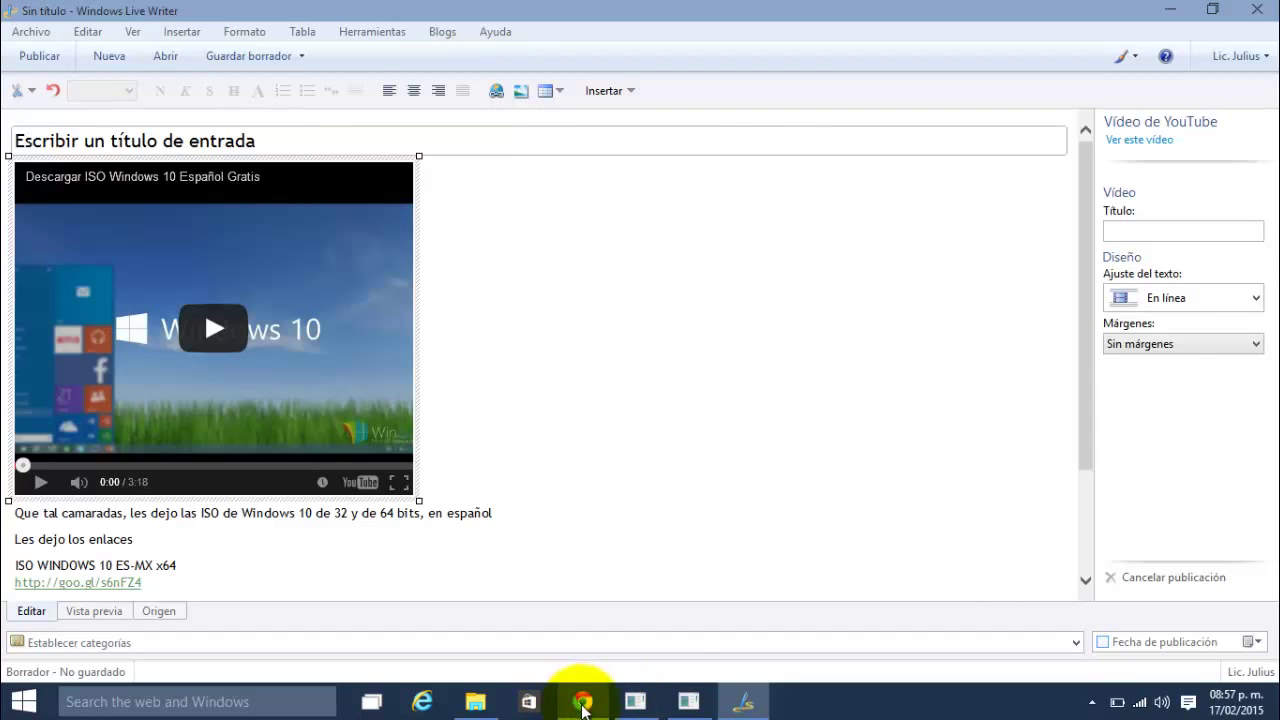
Step: Copy the YouTube video's title and paste it as the post title 'Descargar ISO Windows 10 Español Gratis'
left_click(582, 705)
scroll(425, 410, "up", 5)
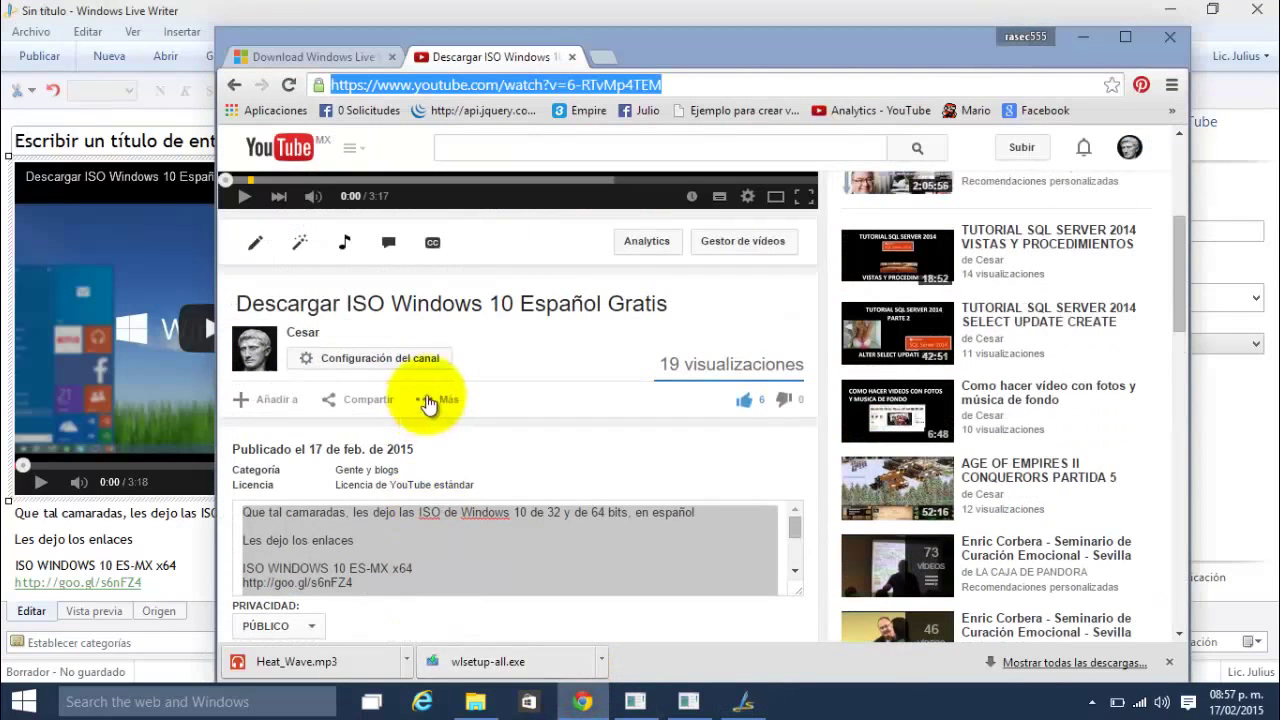
left_click(458, 305)
key("ctrl+c")
left_click(100, 137)
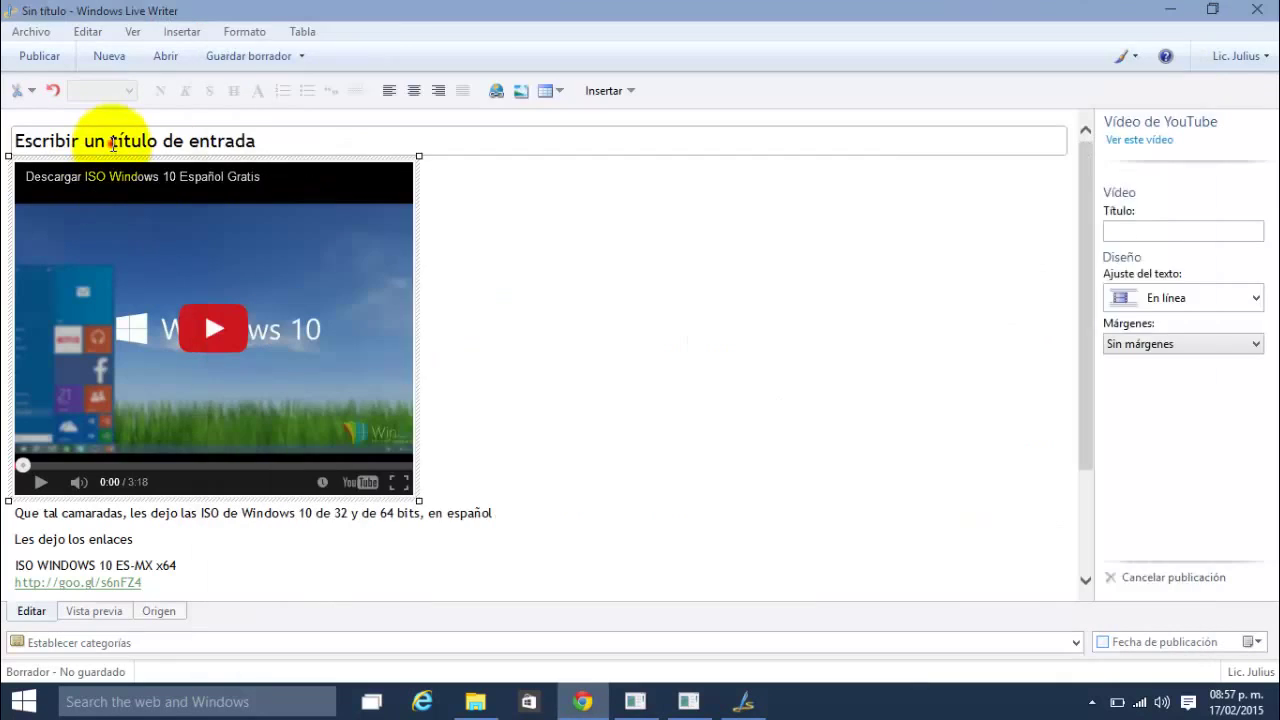
left_click(107, 137)
key("ctrl+v")
left_click(580, 409)
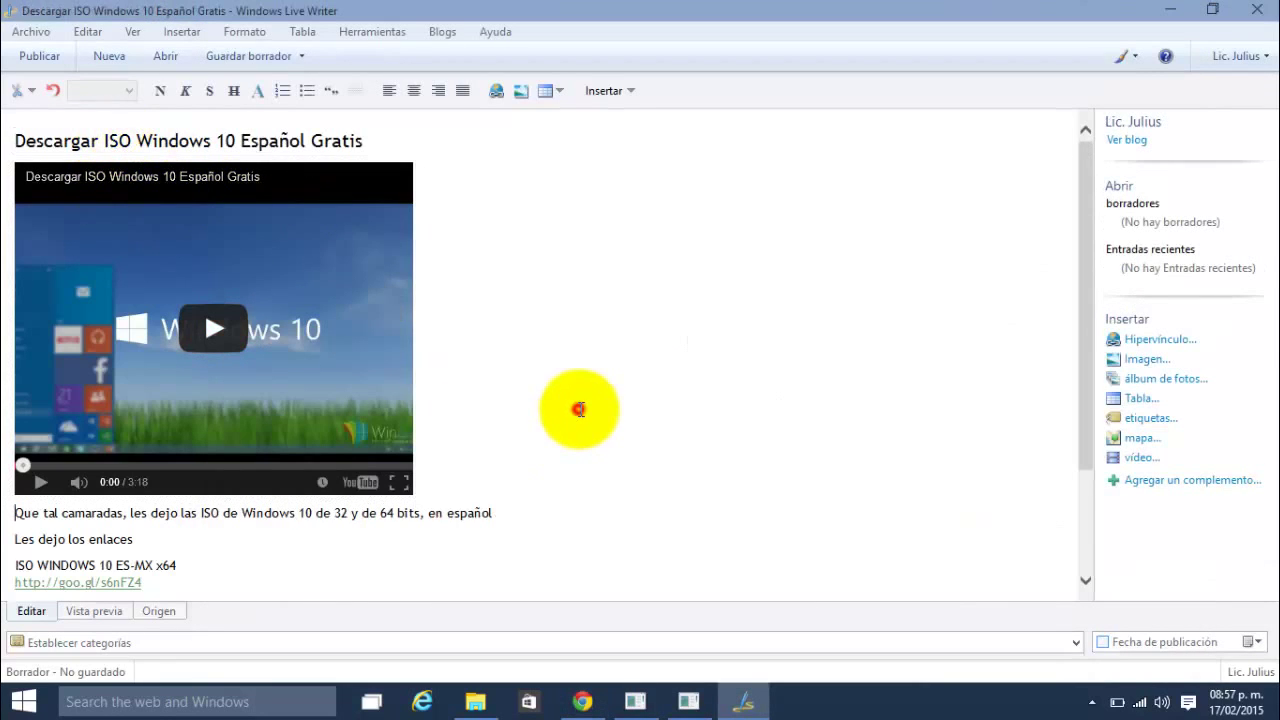